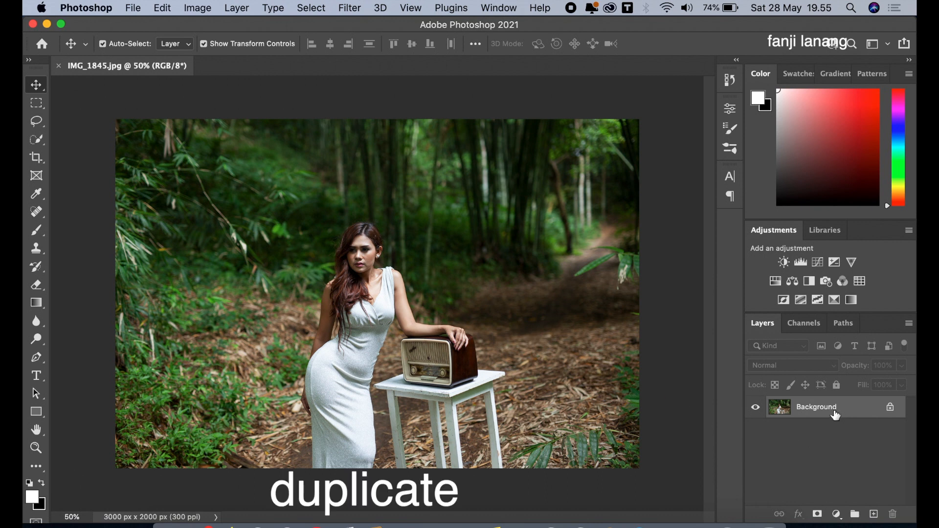
Step: Duplicate the Background layer and open the copy in the Camera Raw Filter
left_click_drag(822, 412, 874, 512)
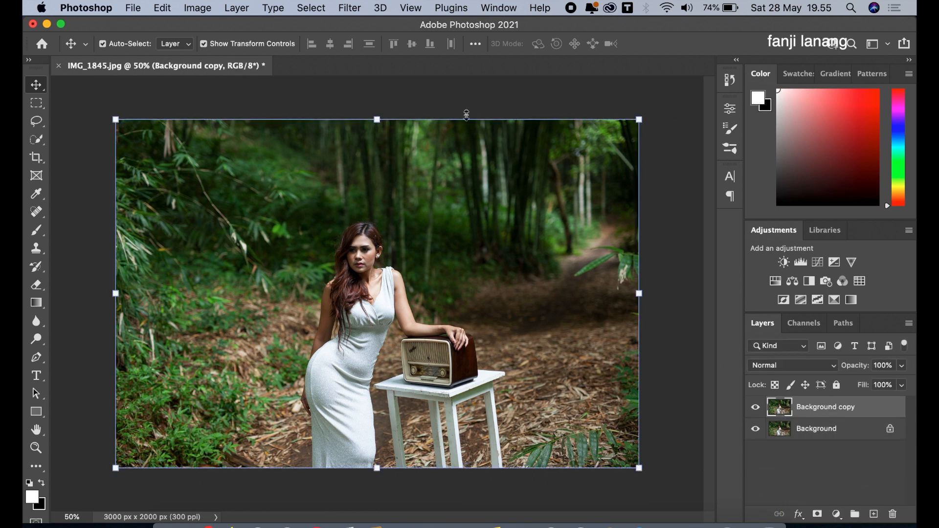
left_click(349, 8)
left_click(402, 118)
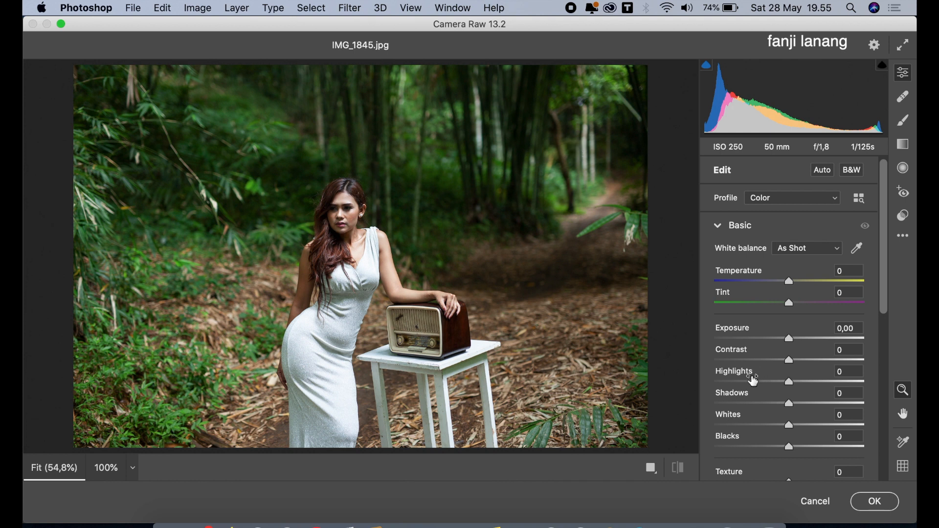
Step: Set the Basic tone adjustments to Highlights -69, Shadows +65 and Blacks -5
left_click(752, 383)
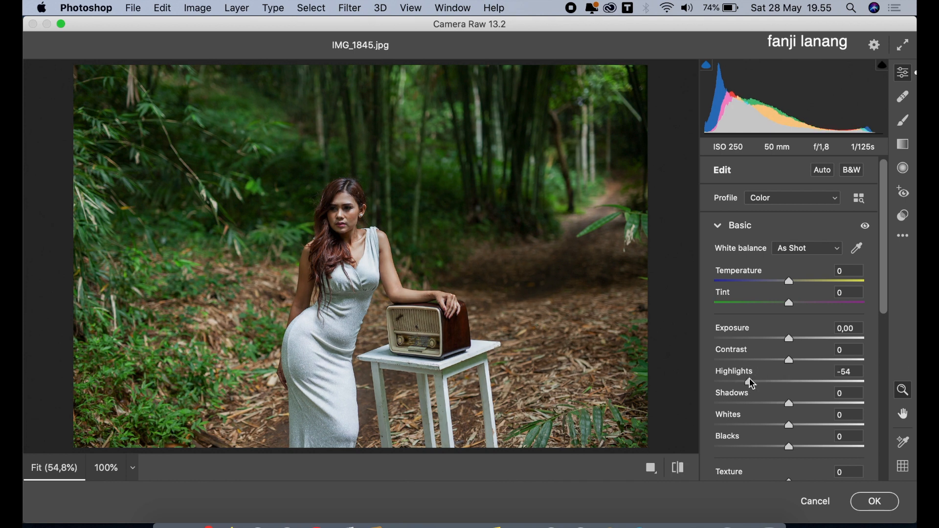
left_click_drag(744, 383, 741, 384)
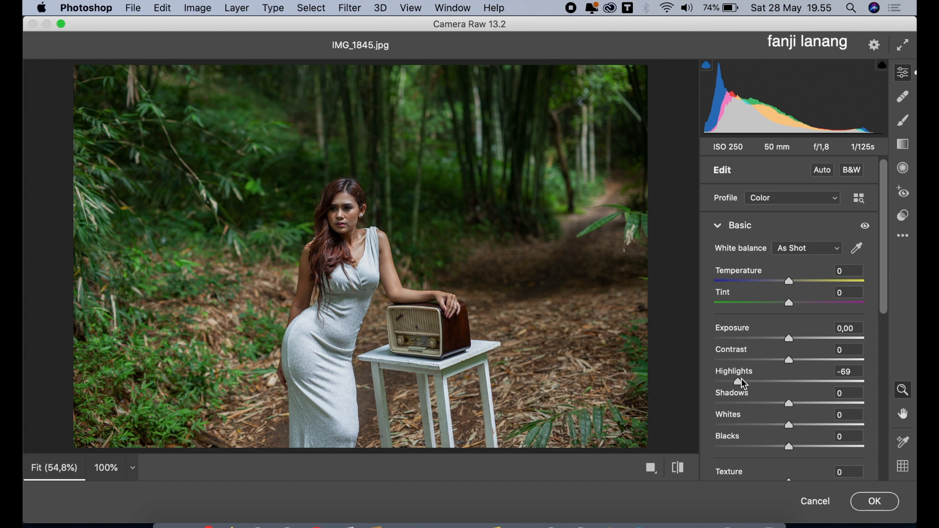
left_click_drag(820, 404, 841, 423)
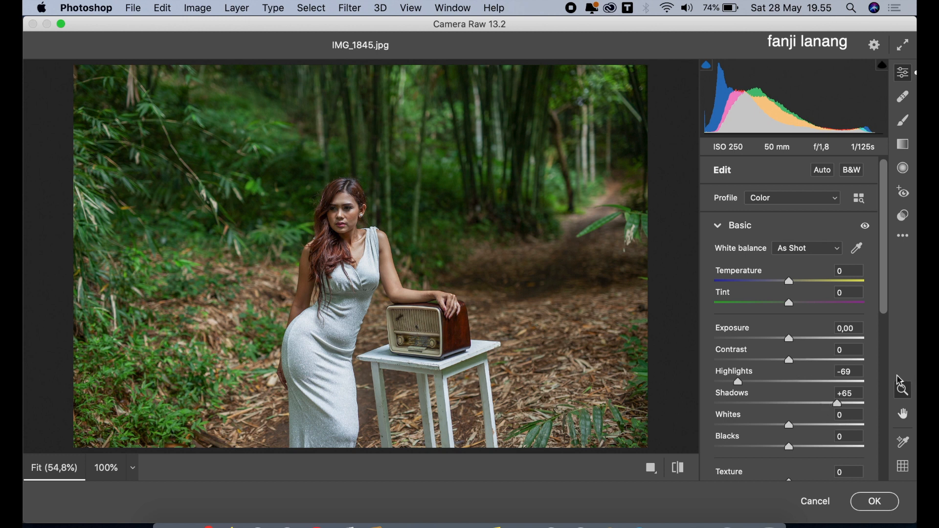
left_click_drag(890, 316, 887, 337)
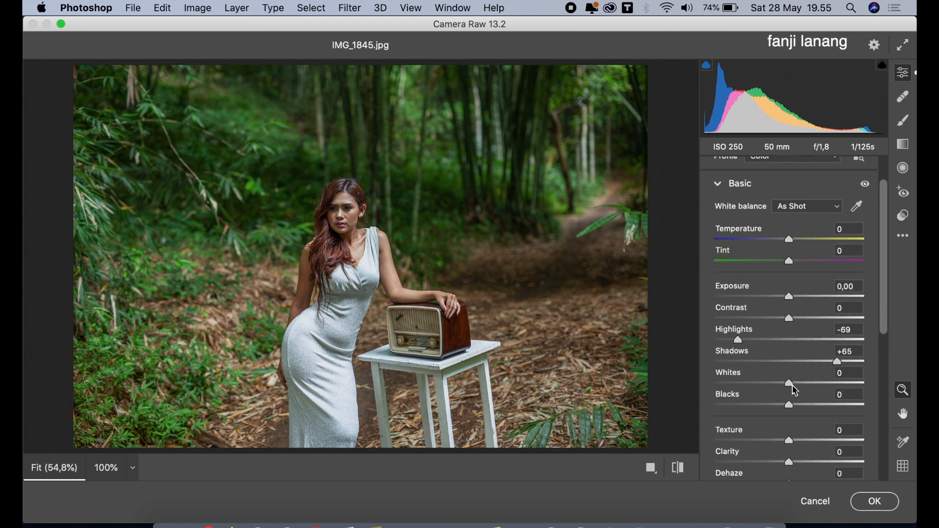
left_click_drag(788, 405, 786, 416)
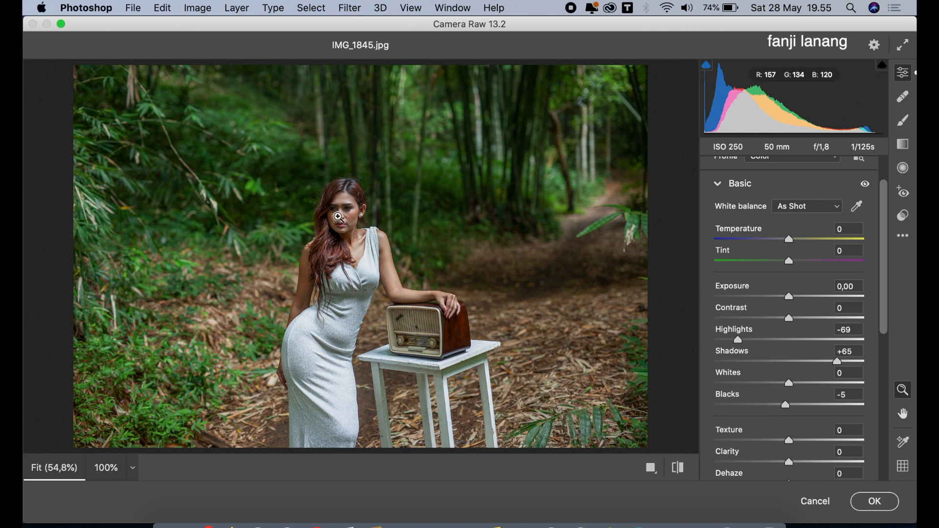
left_click(720, 185)
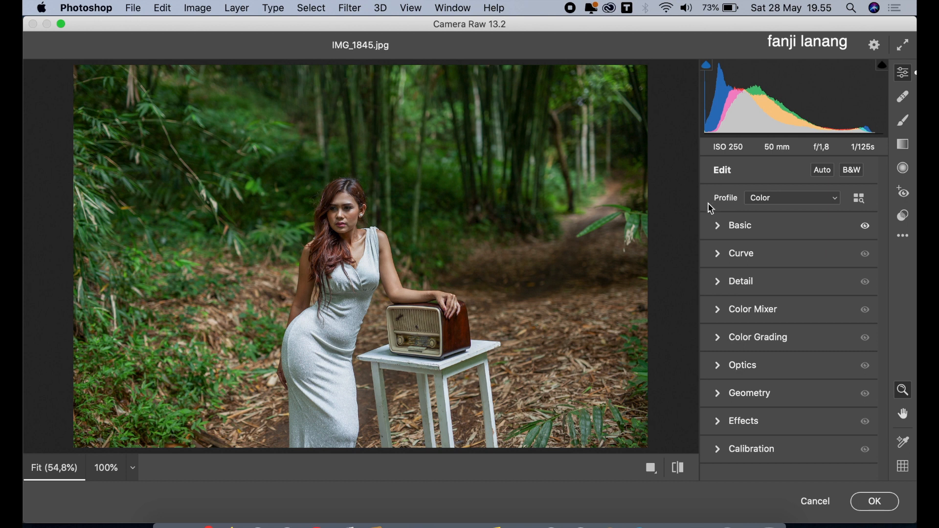
Step: Move the point curve's black point to input 6, output 0 and white point to input 244, output 255, and compare the curve's effect
left_click(717, 255)
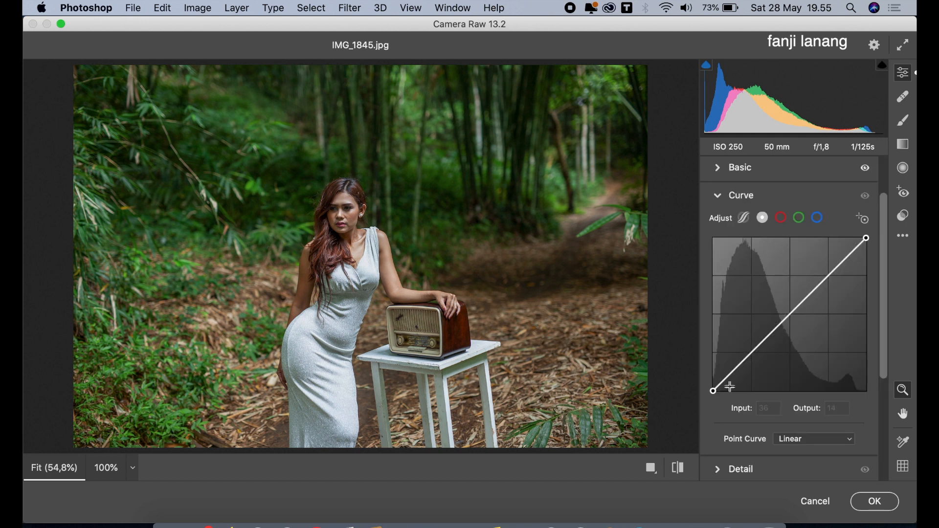
left_click_drag(713, 391, 717, 391)
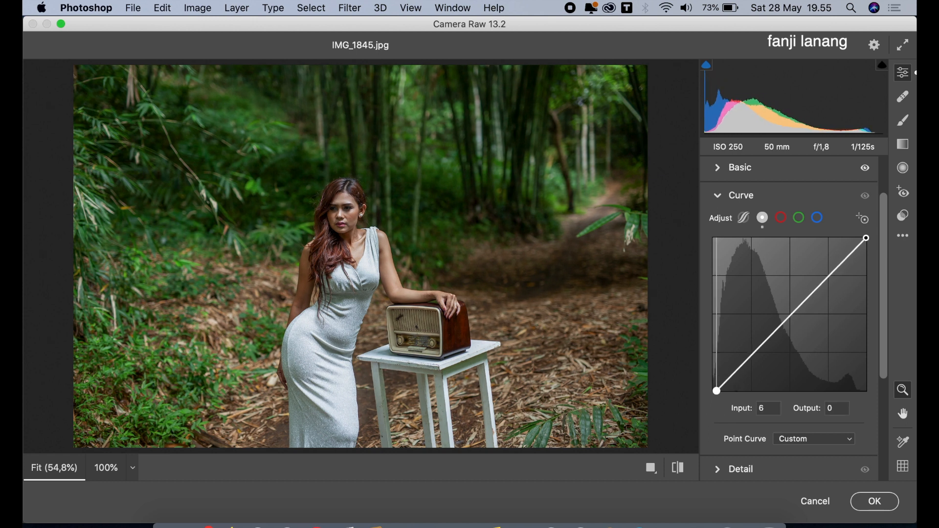
left_click_drag(867, 239, 860, 237)
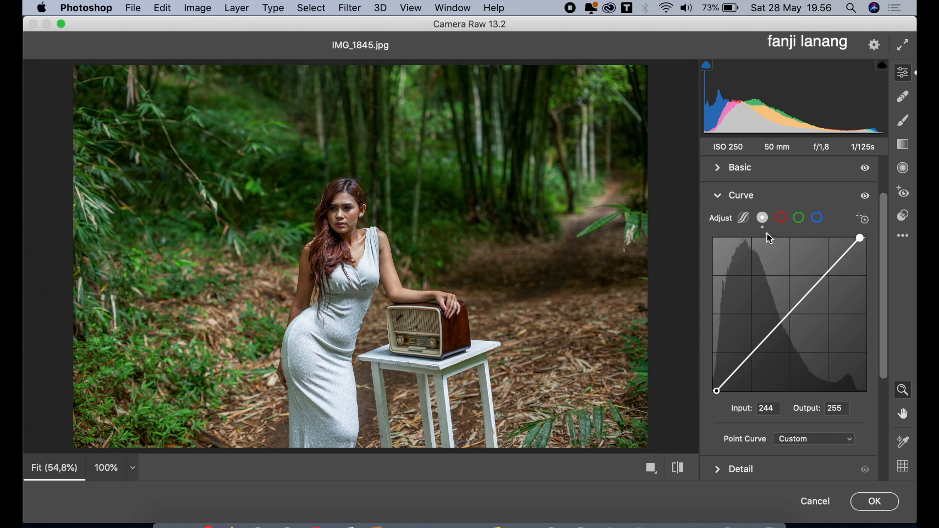
left_click(719, 197)
left_click(866, 255)
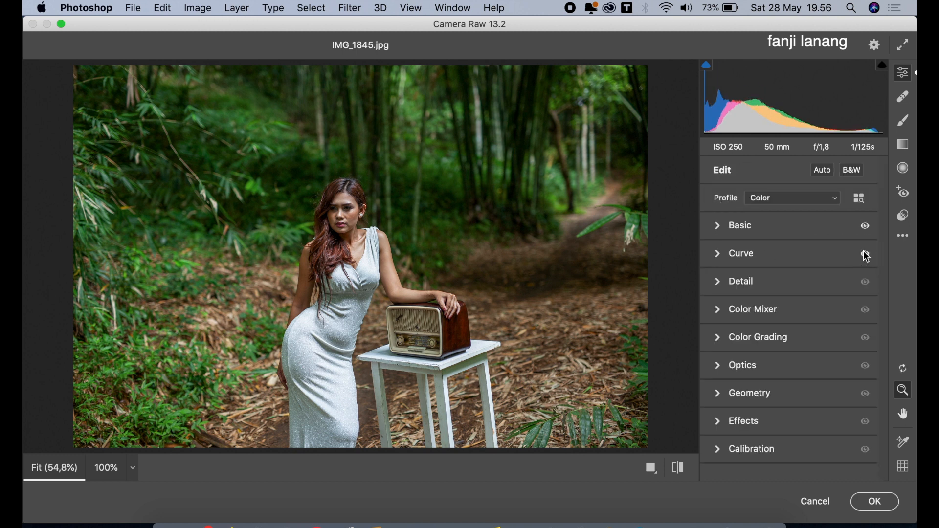
left_click(866, 255)
left_click(866, 254)
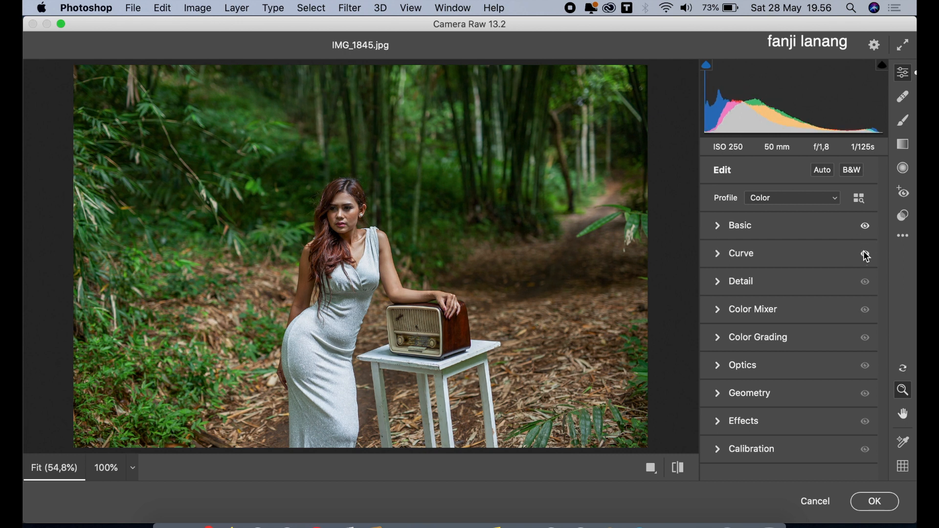
Step: In the HSL Color Mixer, set hue to Greens -10 and Aquas +30, and saturation to Greens -35 and Aquas -40
left_click(719, 310)
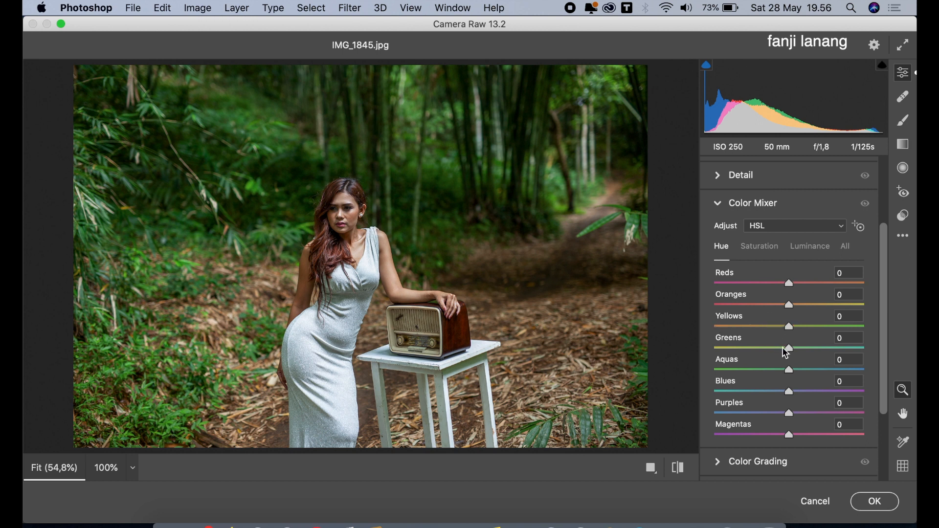
left_click_drag(786, 352, 812, 391)
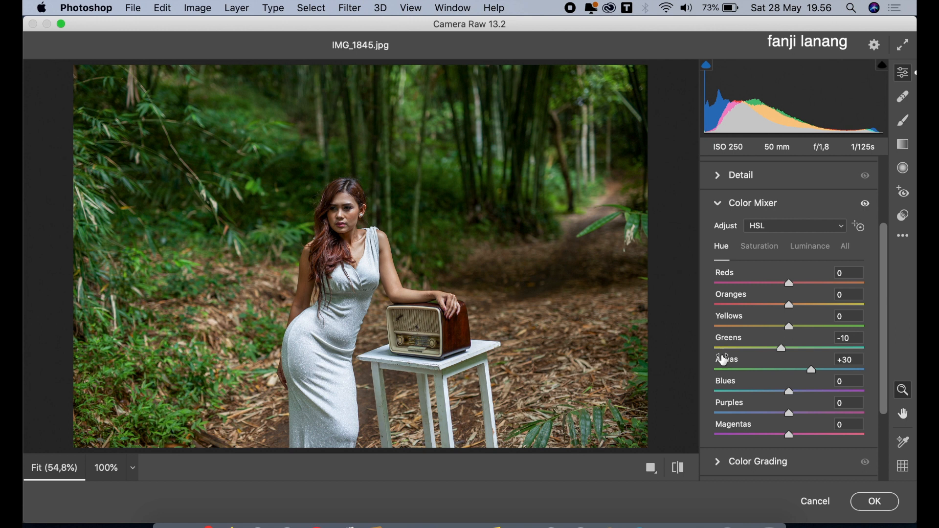
left_click(767, 249)
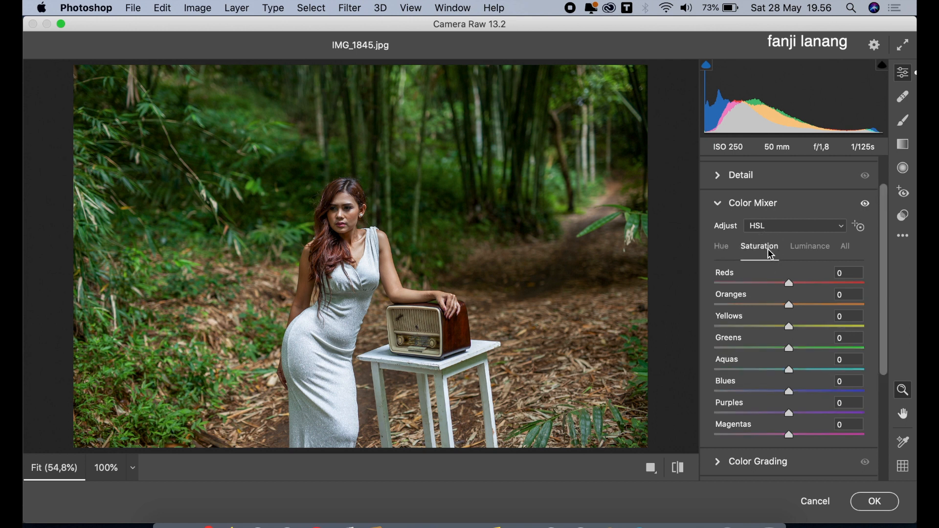
left_click(763, 348)
left_click(761, 371)
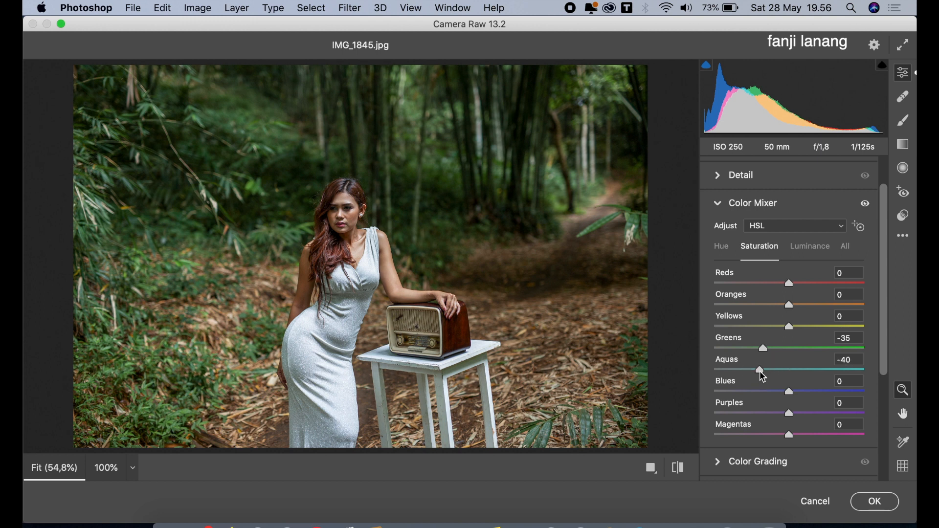
left_click_drag(760, 371, 761, 377)
Step: Set the Oranges luminance to +10 in the Color Mixer
left_click(804, 247)
left_click_drag(804, 307, 797, 318)
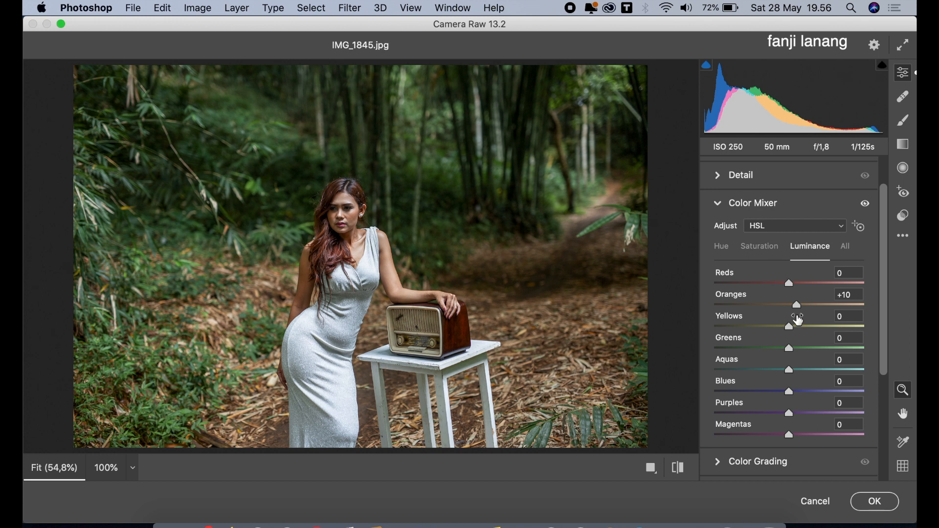
left_click(718, 206)
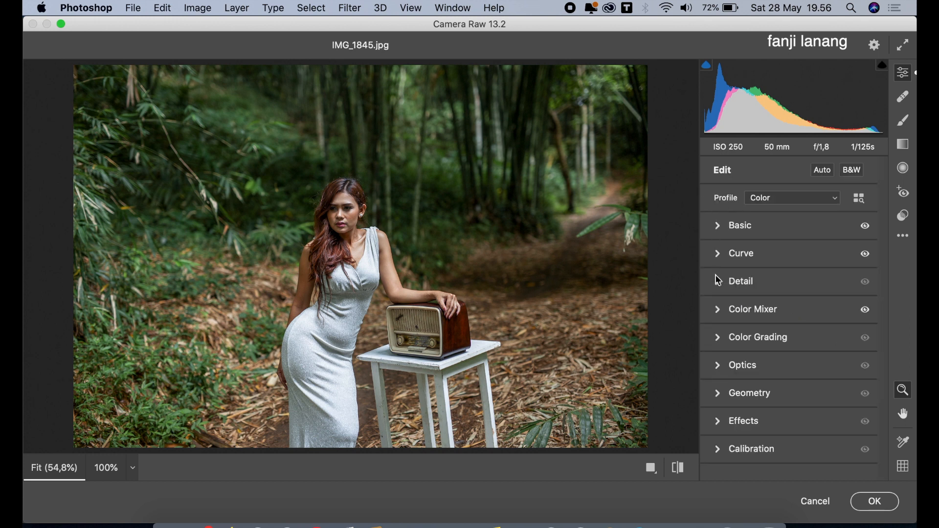
Step: Calibrate the primary hues to Red +20, Green +15 and Blue -10
left_click(716, 450)
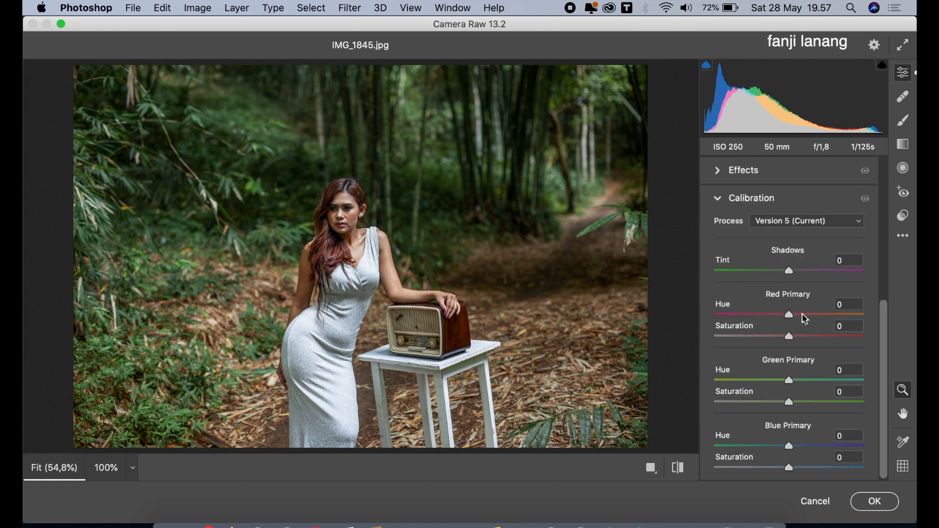
left_click_drag(805, 319, 800, 327)
left_click_drag(800, 383, 804, 390)
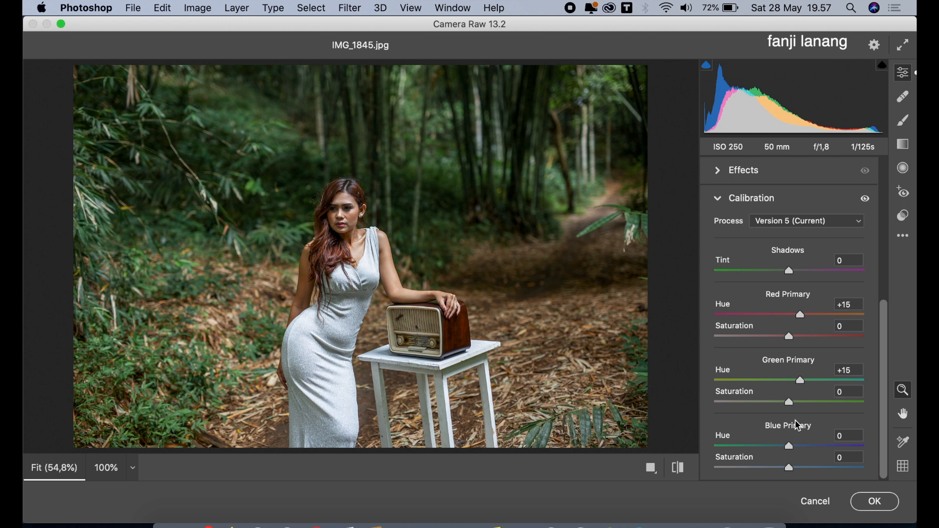
left_click_drag(783, 447, 785, 456)
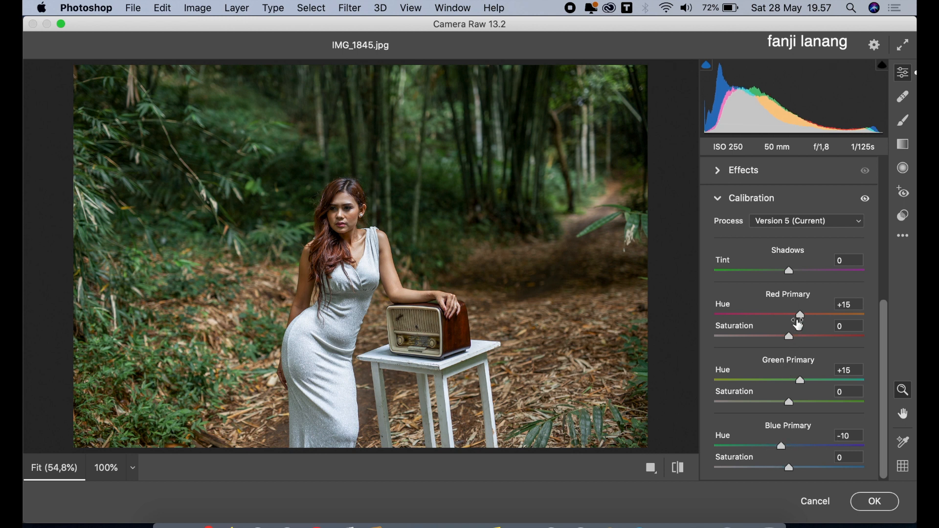
left_click_drag(803, 320, 805, 324)
Step: Compare the photo before and after grading, apply the Camera Raw edits, and check the copy against the original layer
left_click(678, 470)
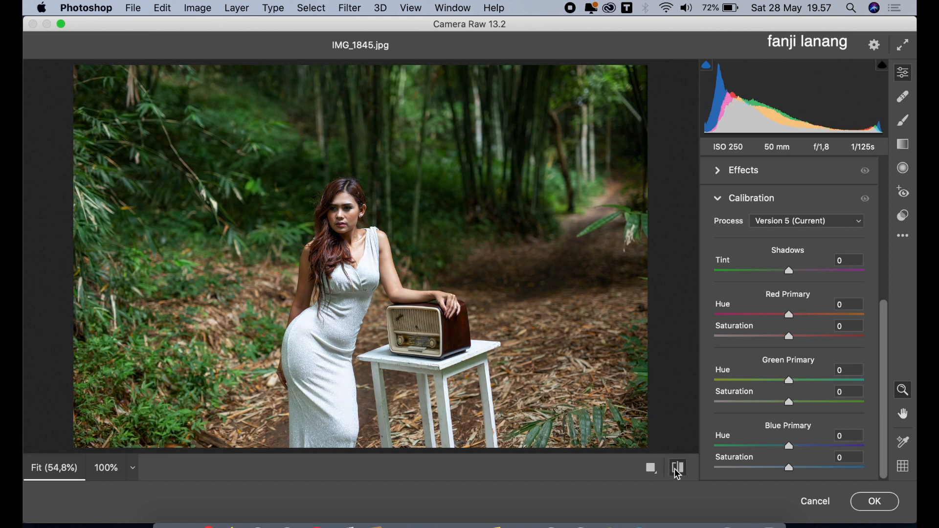
left_click(678, 470)
left_click(677, 471)
left_click(678, 470)
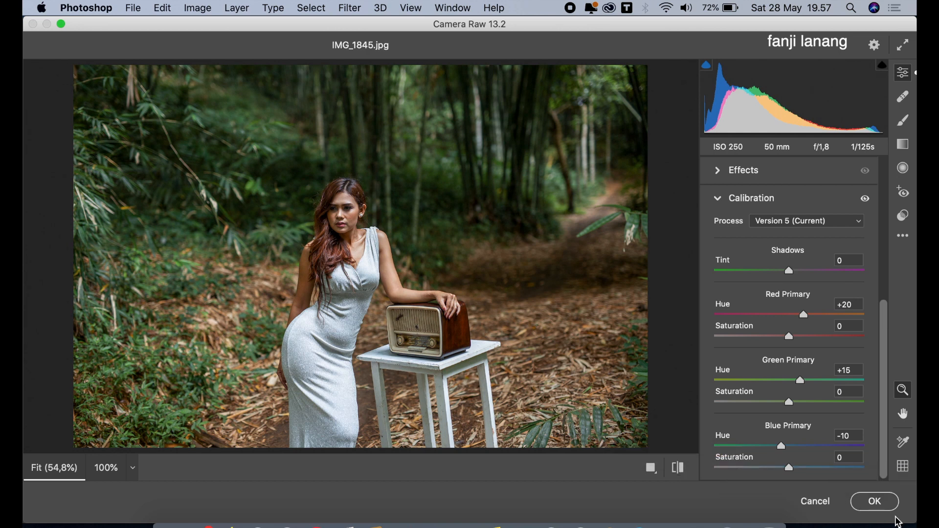
left_click(874, 501)
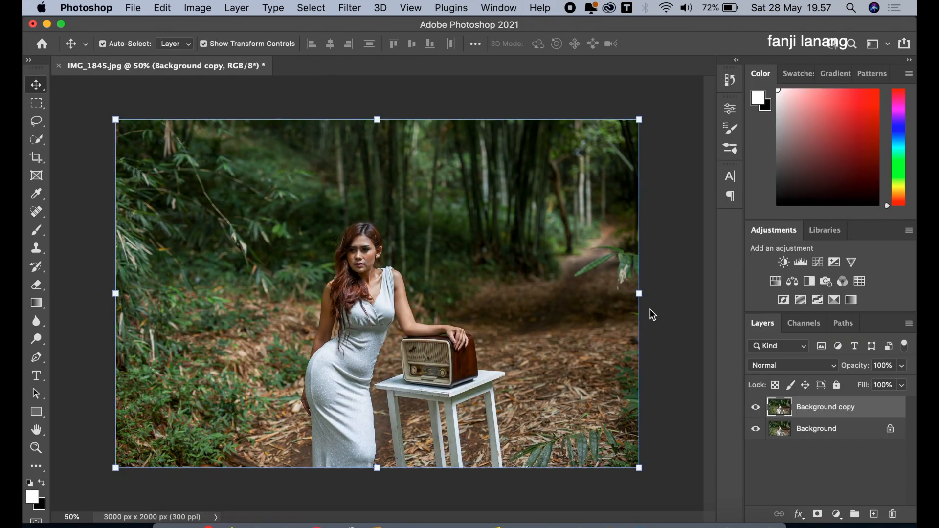
left_click(756, 408)
left_click(756, 408)
Step: Duplicate the graded Background copy layer twice and rename the lower duplicate "blur"
left_click_drag(839, 416, 874, 513)
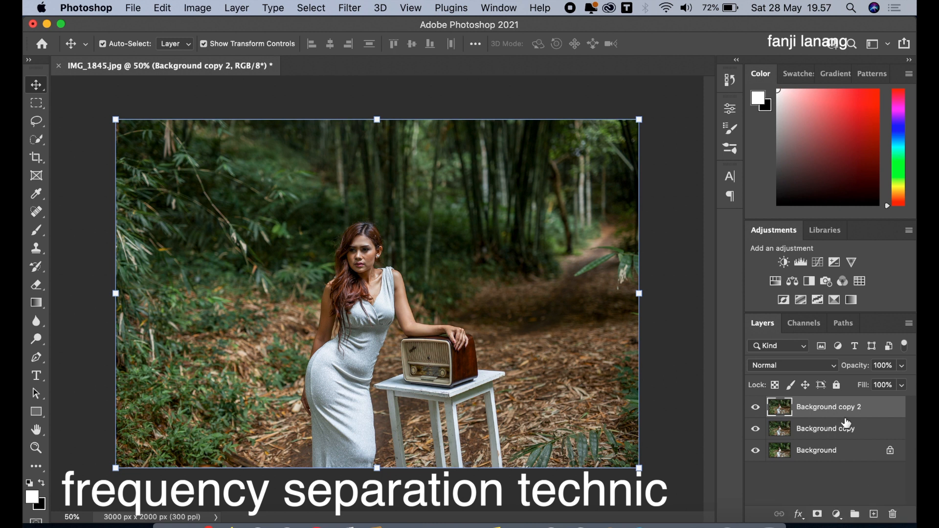
left_click_drag(839, 410, 874, 514)
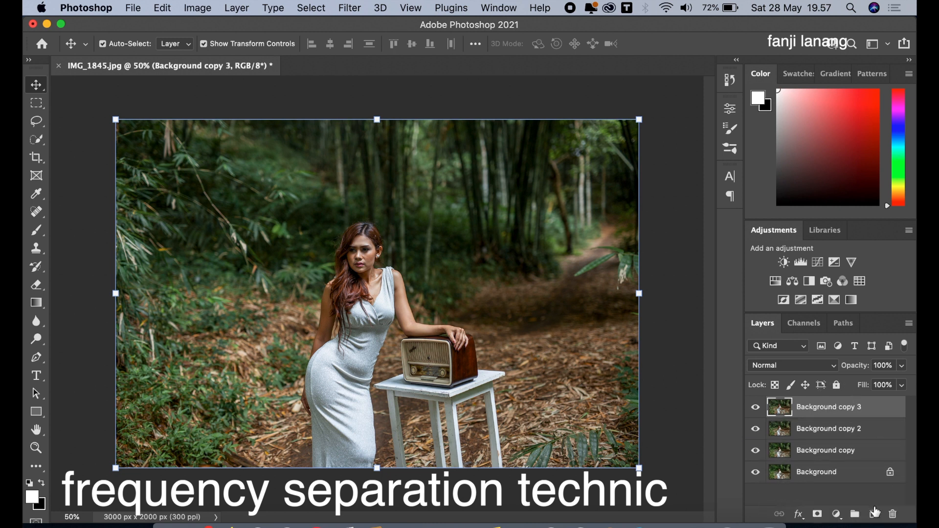
double_click(822, 430)
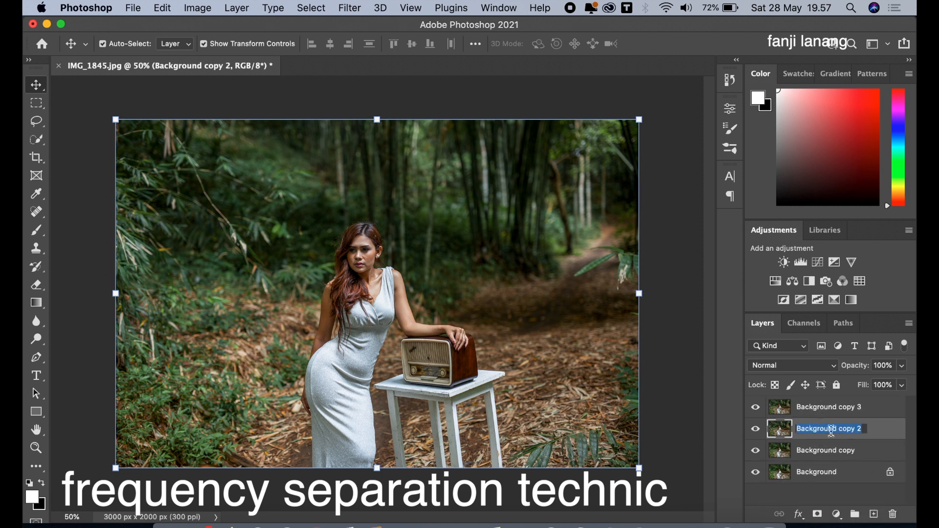
type("blur")
key("Return")
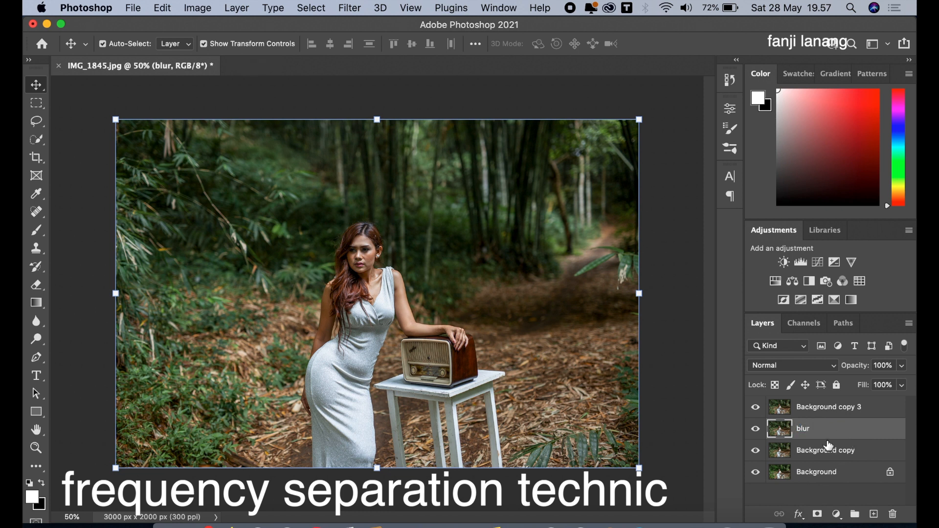
Step: Apply a Gaussian Blur with a 5-pixel radius to the blur layer
left_click(350, 9)
mouse_move(479, 196)
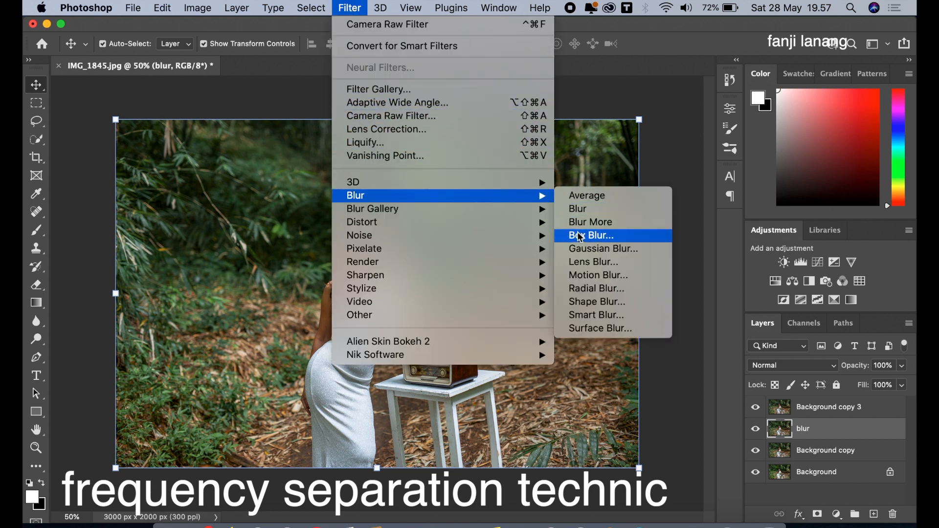
left_click(582, 246)
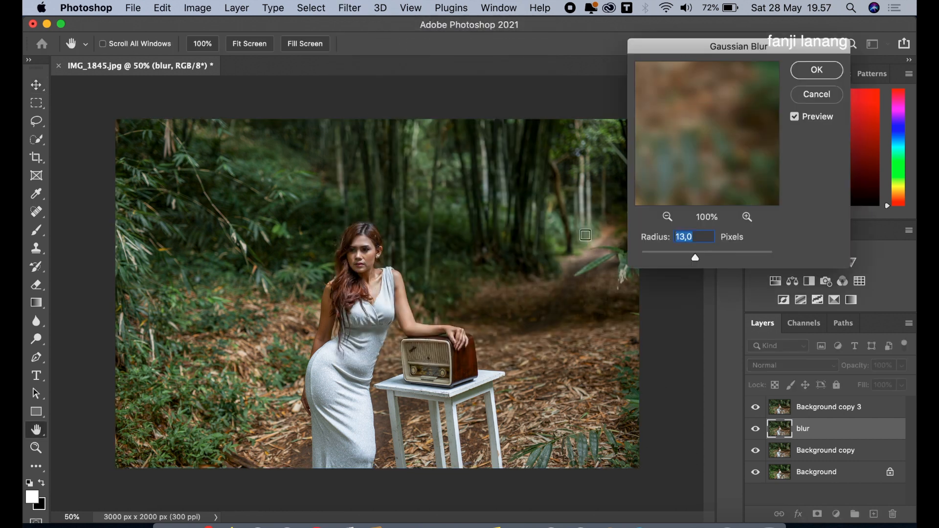
type("5")
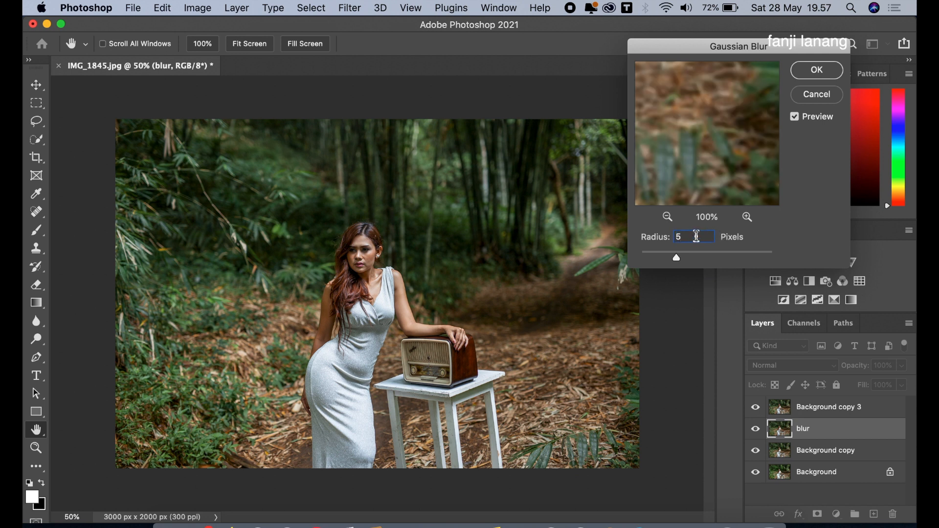
left_click(817, 70)
key("v")
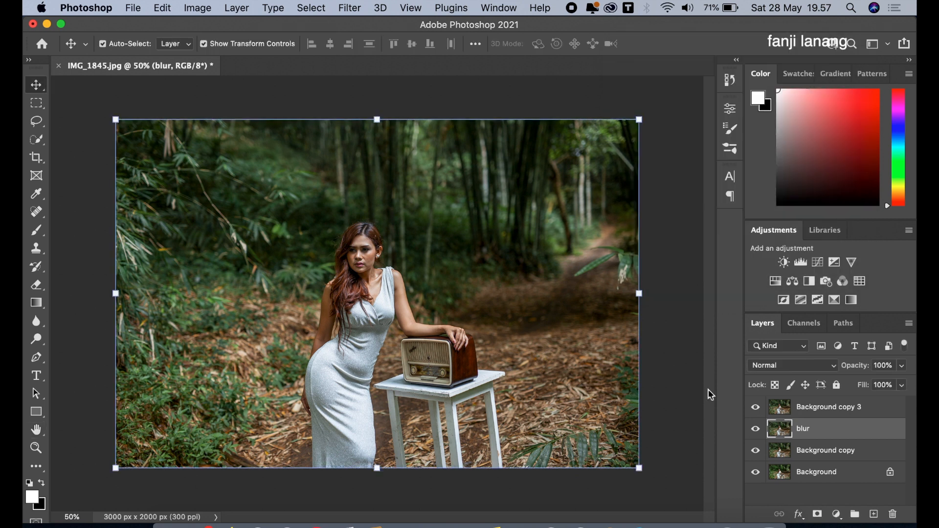
Step: Use Apply Image on Background copy 3 with the blur layer as source, Subtract blending and an offset of 128
left_click(817, 407)
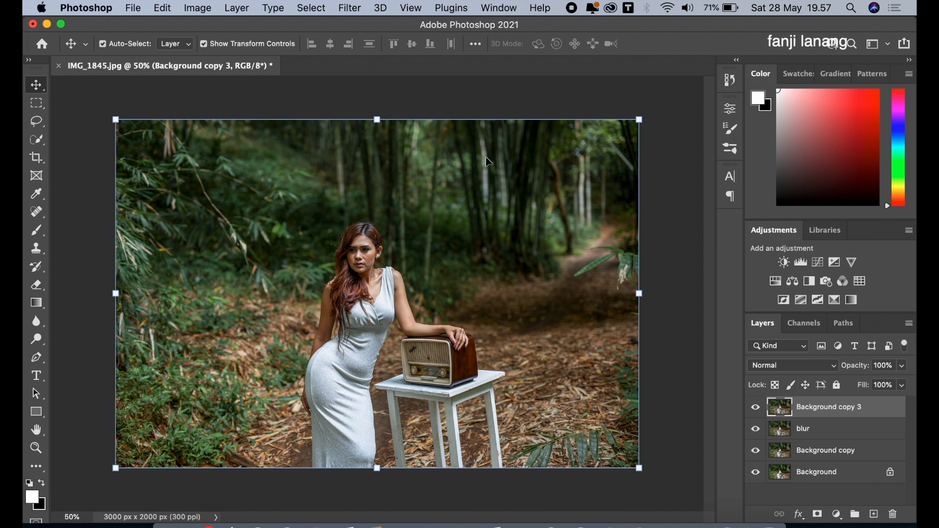
left_click(198, 8)
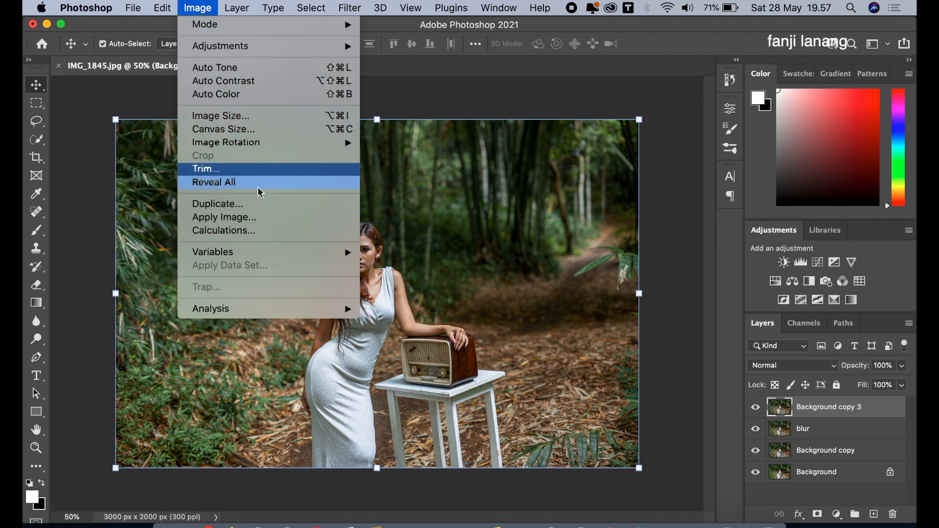
left_click(274, 218)
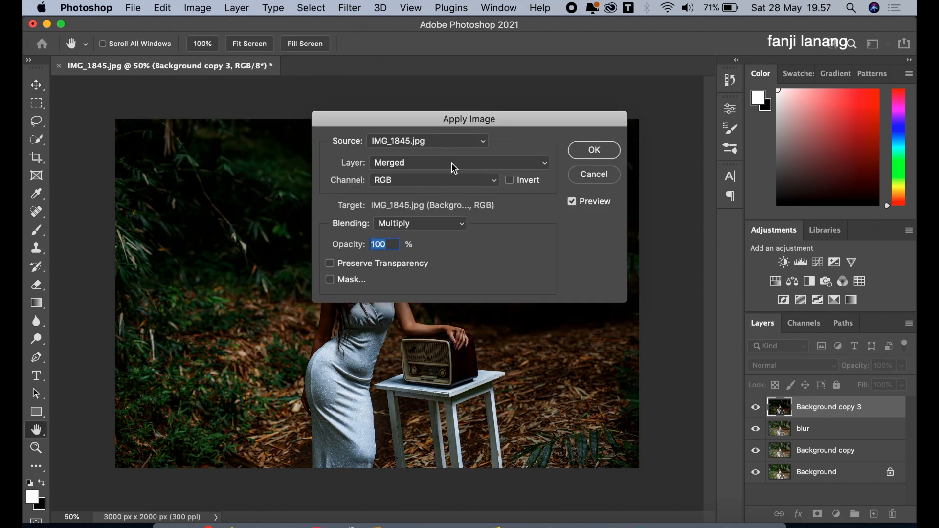
left_click(454, 168)
left_click(428, 195)
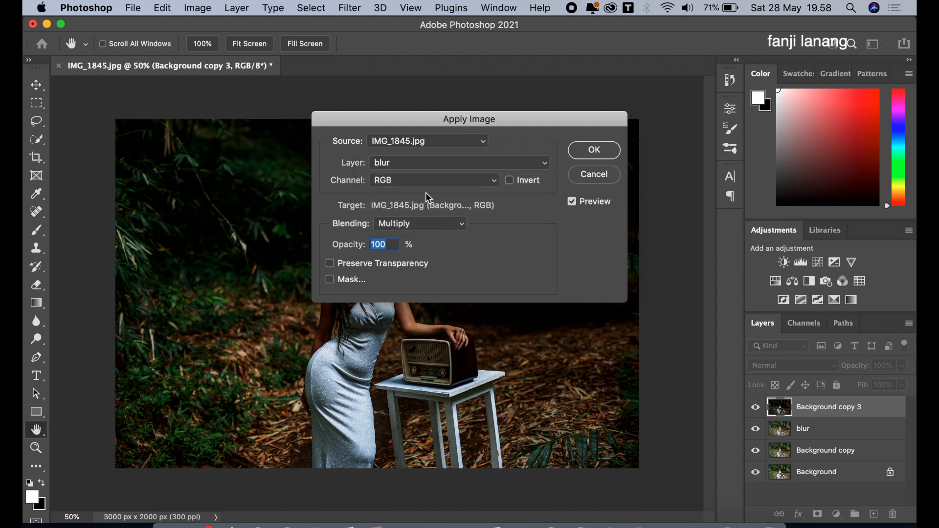
left_click(431, 224)
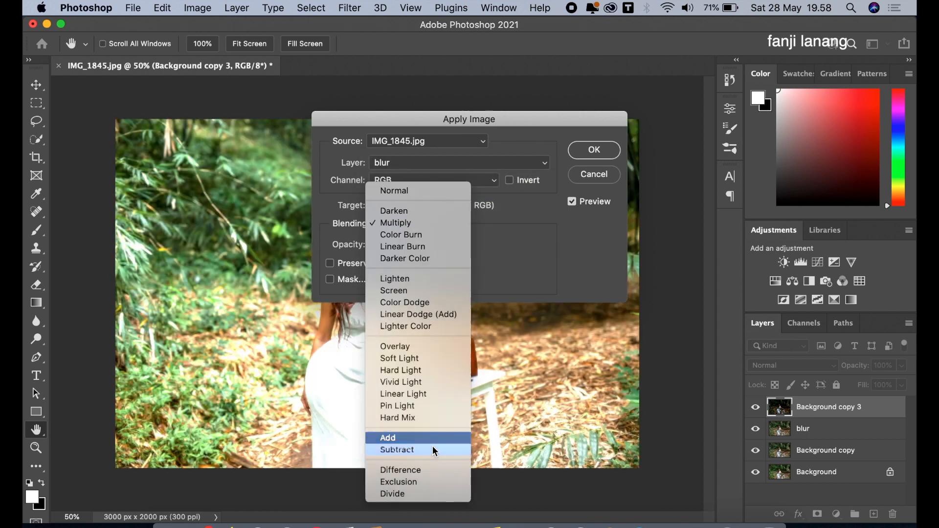
left_click(426, 449)
left_click(516, 243)
double_click(522, 263)
type("128")
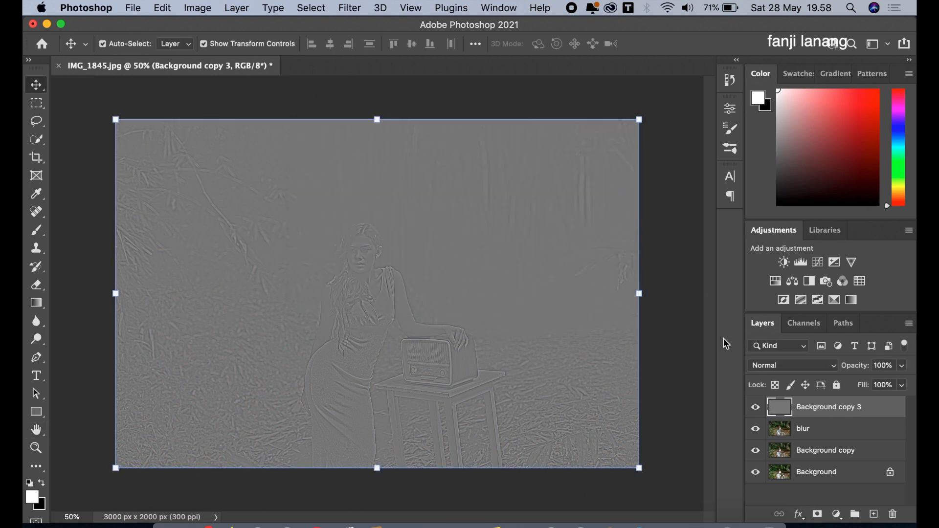
Step: Set Background copy 3 to the Linear Light blend mode and duplicate the blur layer
left_click(763, 365)
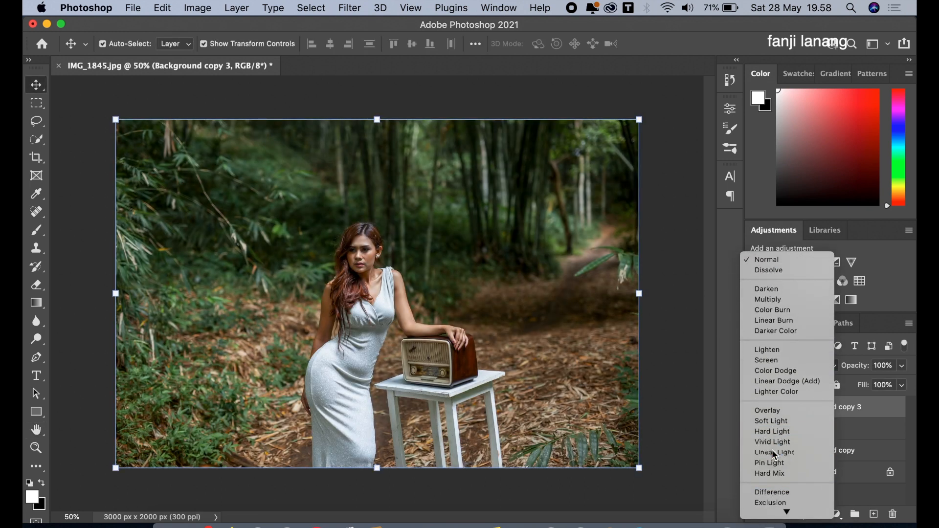
left_click(774, 453)
left_click(804, 430)
left_click_drag(816, 433, 873, 510)
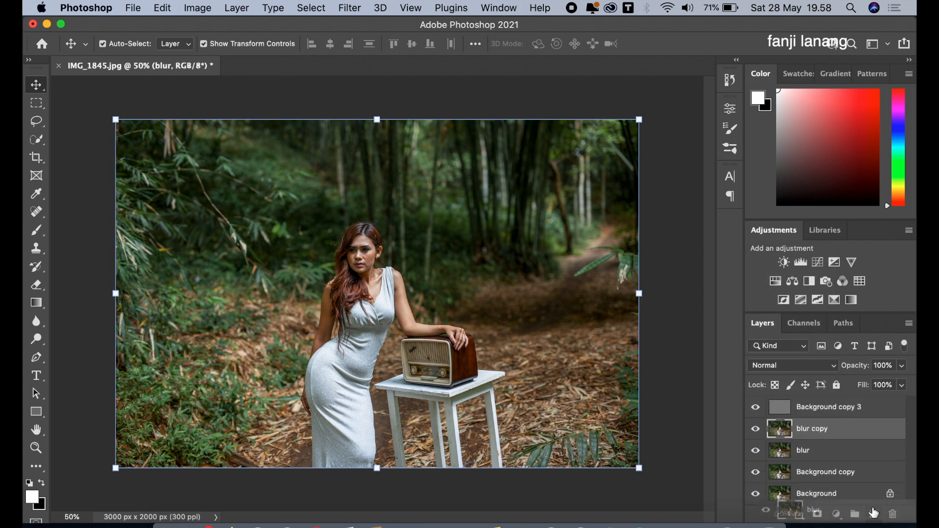
Step: Outline the skin of the arm resting on the radio, from shoulder to wrist, with the Lasso tool
key("super+equal")
key("super+equal")
key("super+equal")
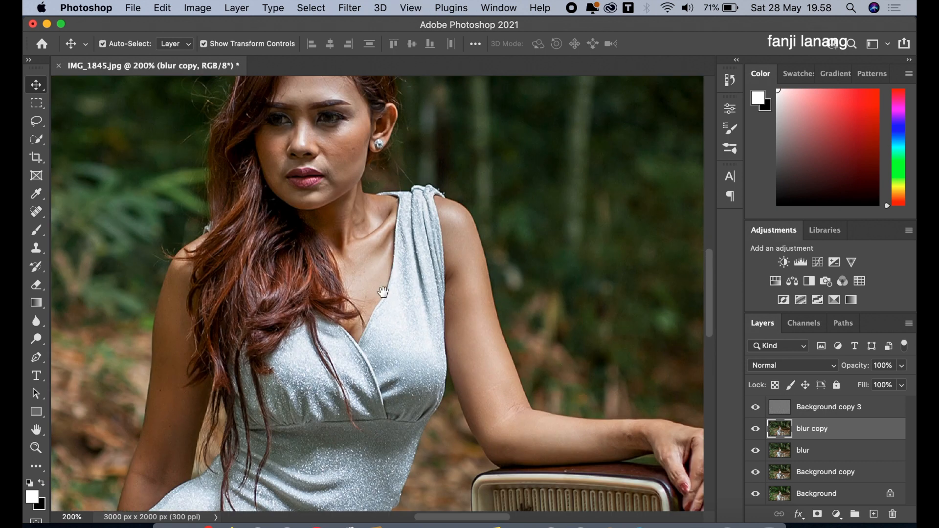
left_click_drag(367, 273, 289, 252)
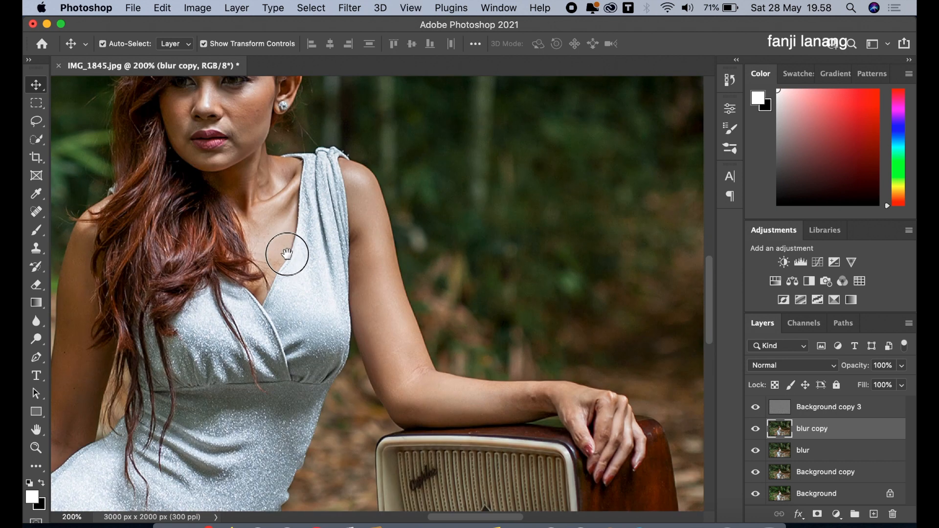
left_click(37, 124)
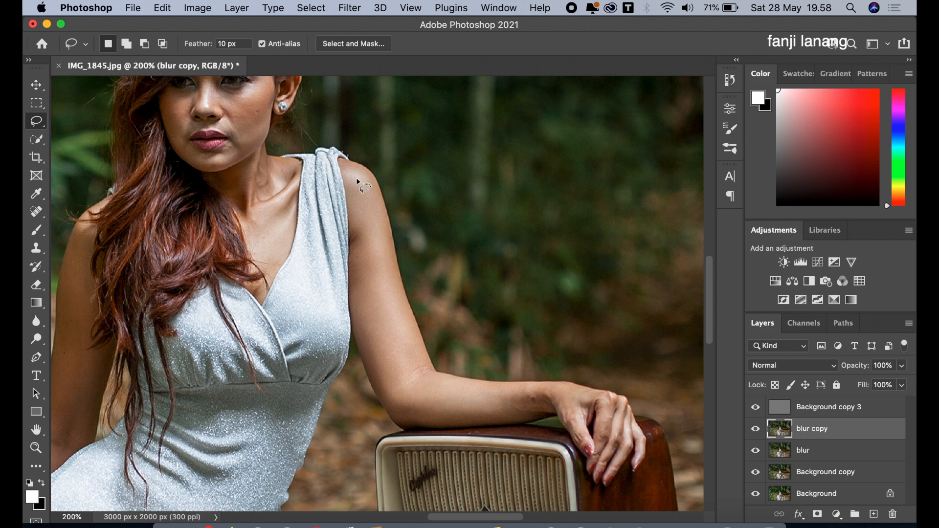
mouse_move(345, 170)
left_mouse_down()
mouse_move(365, 345)
mouse_move(401, 416)
mouse_move(452, 424)
mouse_move(541, 416)
mouse_move(515, 385)
mouse_move(453, 382)
mouse_move(419, 366)
mouse_move(390, 234)
mouse_move(371, 184)
mouse_move(357, 165)
mouse_move(348, 171)
left_mouse_up()
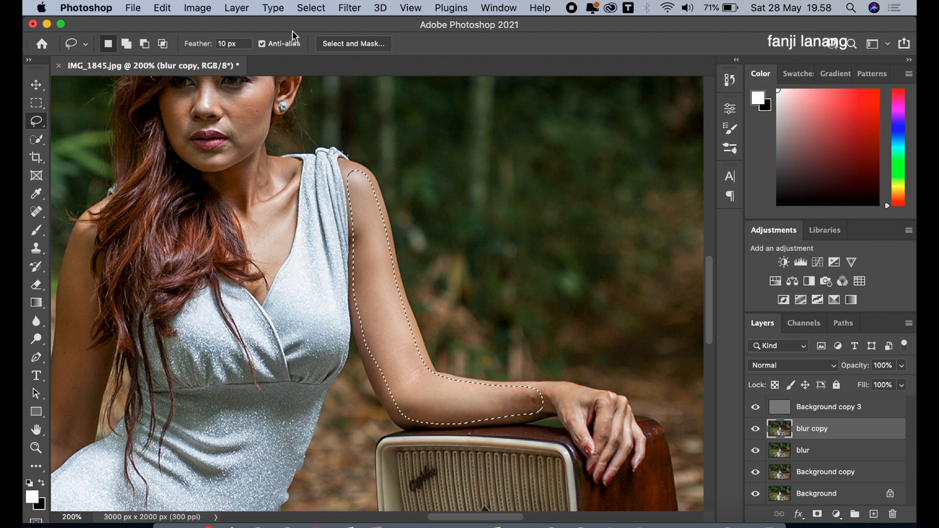
Step: Apply a Gaussian Blur with a 10-pixel radius to the selected arm on the blur copy layer
left_click(349, 8)
mouse_move(456, 195)
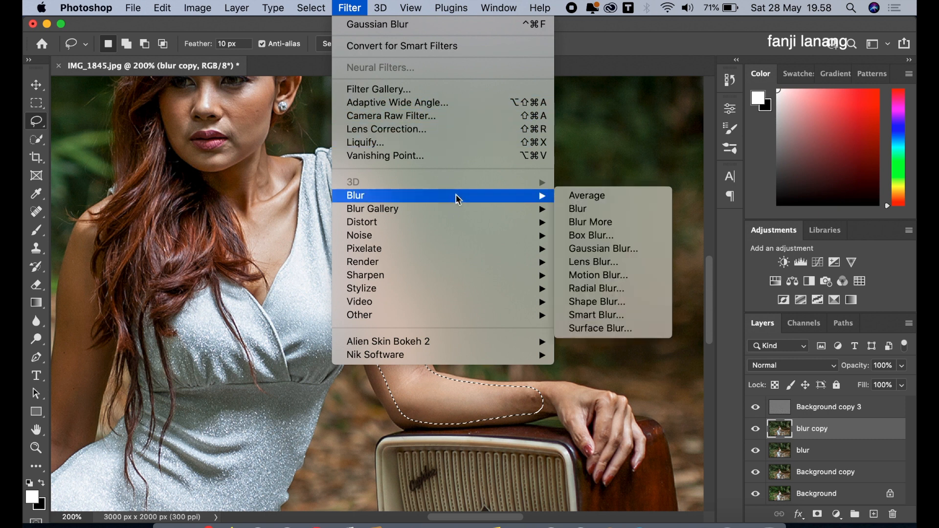
left_click(603, 246)
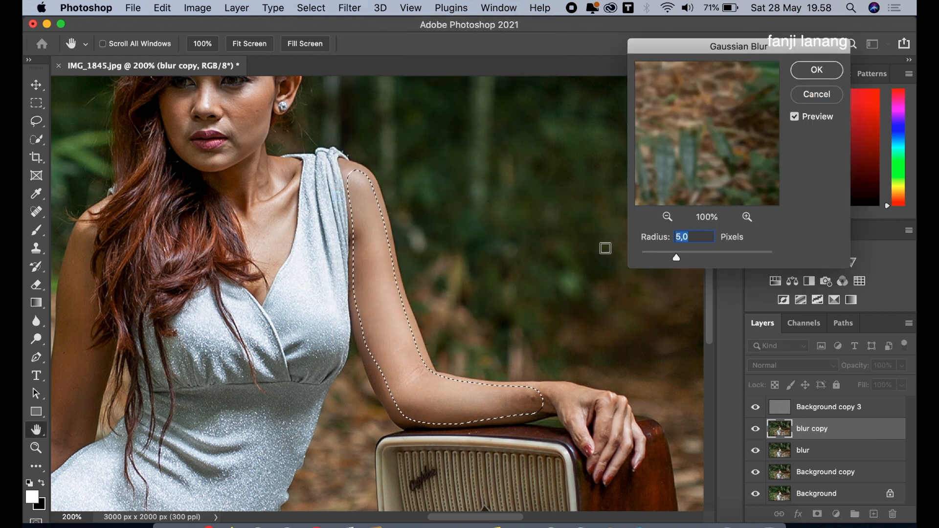
type("10")
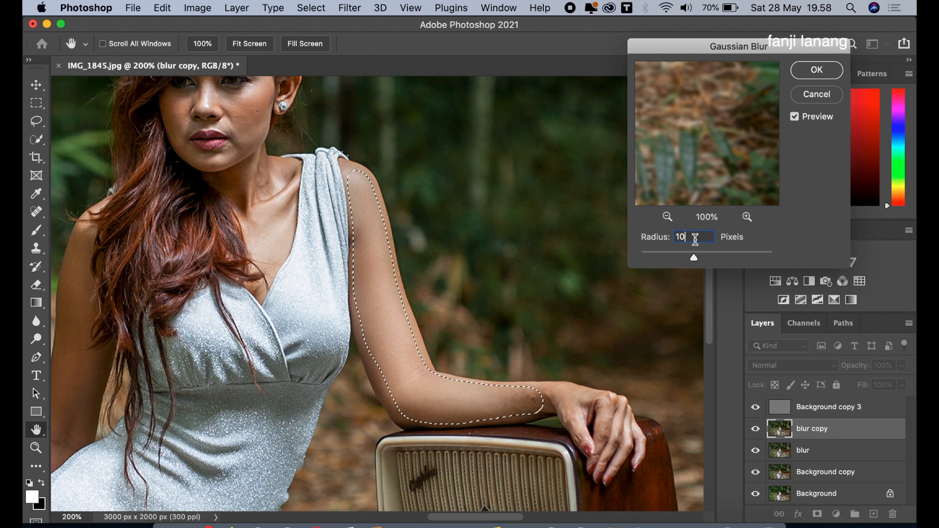
left_click(816, 73)
Step: Lasso the cheek on the earring side of the face and reapply the last Gaussian Blur
left_click_drag(478, 199, 637, 338)
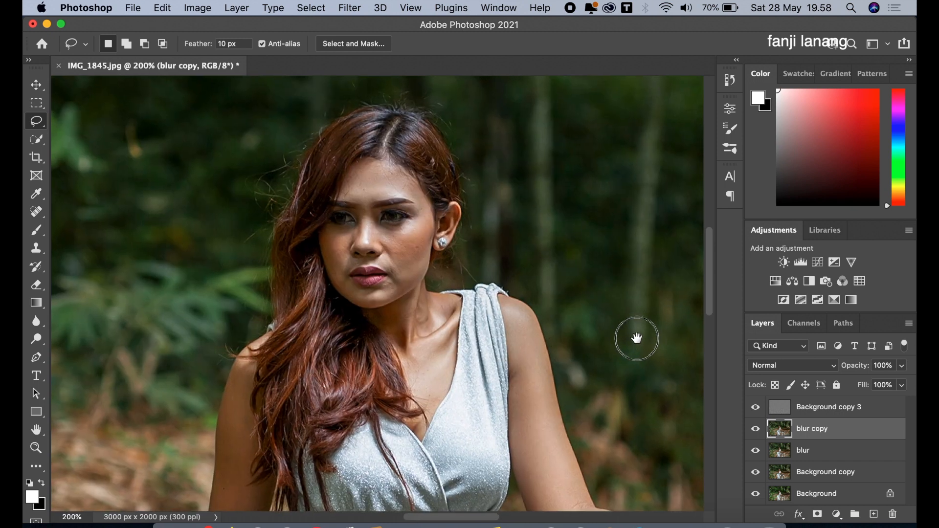
mouse_move(370, 213)
left_mouse_down()
mouse_move(387, 256)
mouse_move(388, 292)
mouse_move(421, 276)
mouse_move(427, 214)
mouse_move(376, 227)
left_mouse_up()
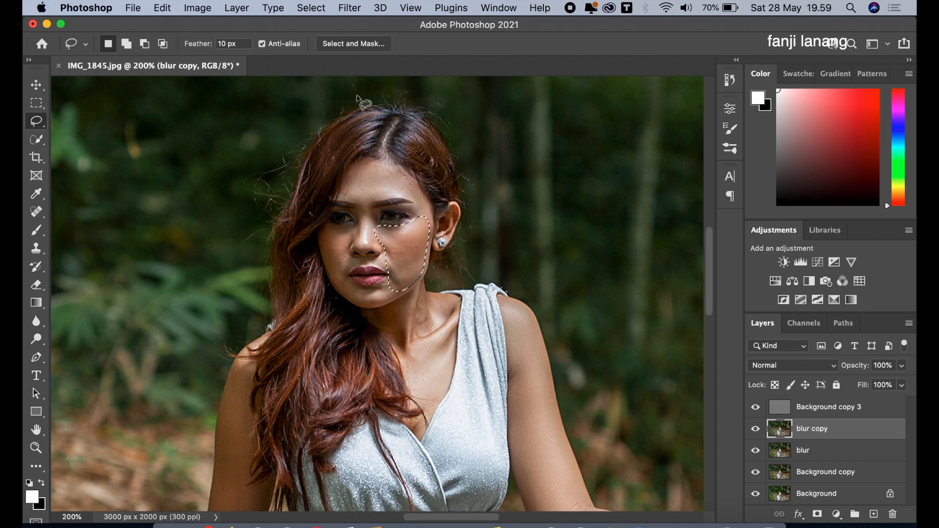
left_click(350, 8)
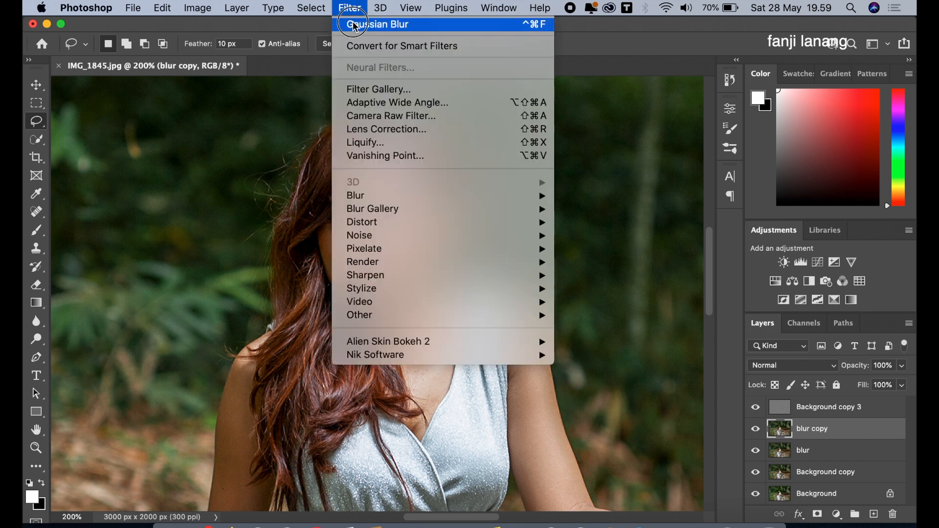
left_click(356, 24)
Step: Lasso the forehead above the eyebrows and reapply the last Gaussian Blur
left_click(348, 174)
mouse_move(343, 193)
left_mouse_down()
mouse_move(363, 211)
mouse_move(399, 200)
mouse_move(422, 208)
mouse_move(365, 163)
left_mouse_up()
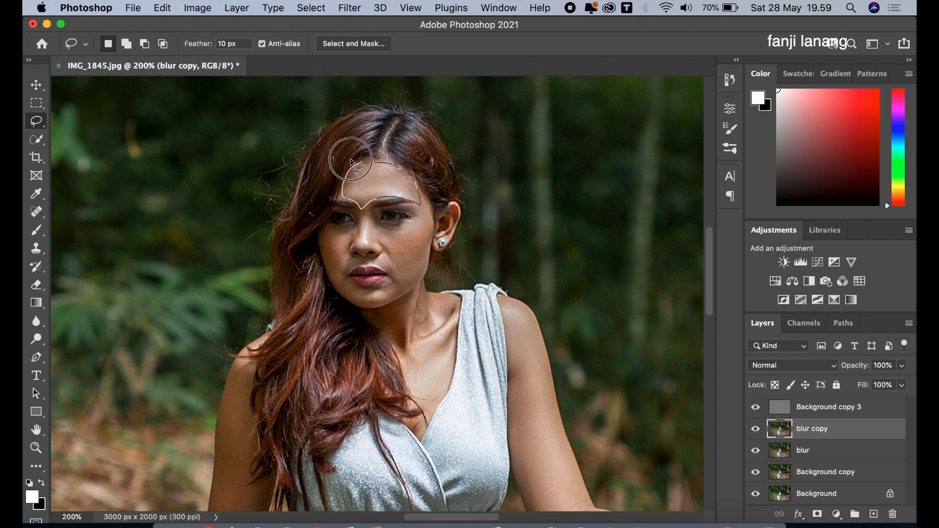
left_click(353, 10)
left_click(360, 25)
Step: Lasso the cheek on the hair side of the face and reapply the last Gaussian Blur
mouse_move(326, 229)
left_mouse_down()
mouse_move(328, 267)
mouse_move(351, 300)
mouse_move(355, 232)
left_mouse_up()
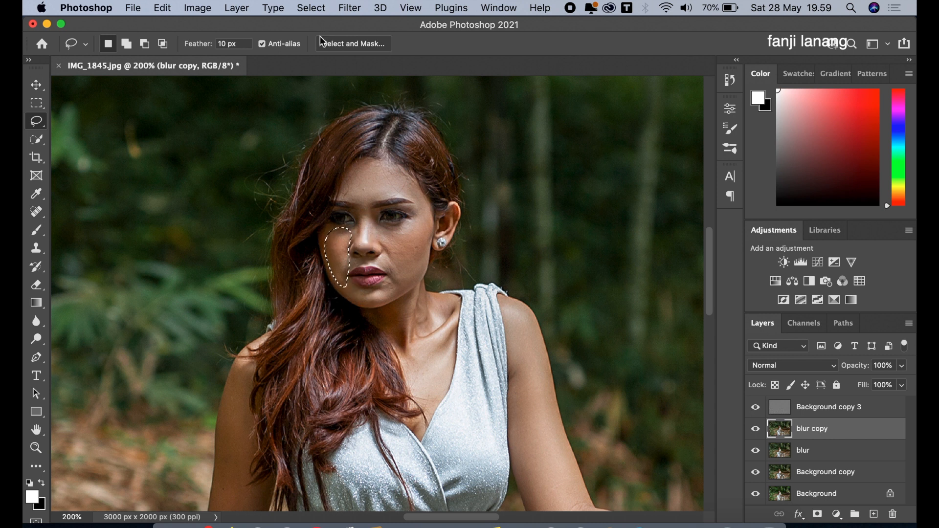
left_click(350, 8)
left_click(351, 23)
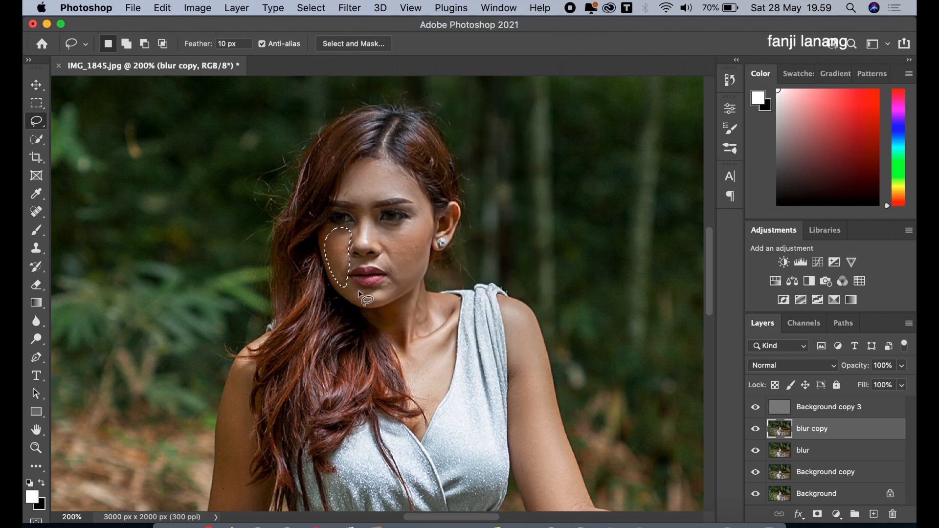
Step: Lasso the neck and chest skin down to the neckline and reapply the last Gaussian Blur
mouse_move(372, 313)
left_mouse_down()
mouse_move(418, 290)
mouse_move(450, 299)
mouse_move(455, 352)
mouse_move(434, 405)
mouse_move(367, 315)
left_mouse_up()
left_click(350, 8)
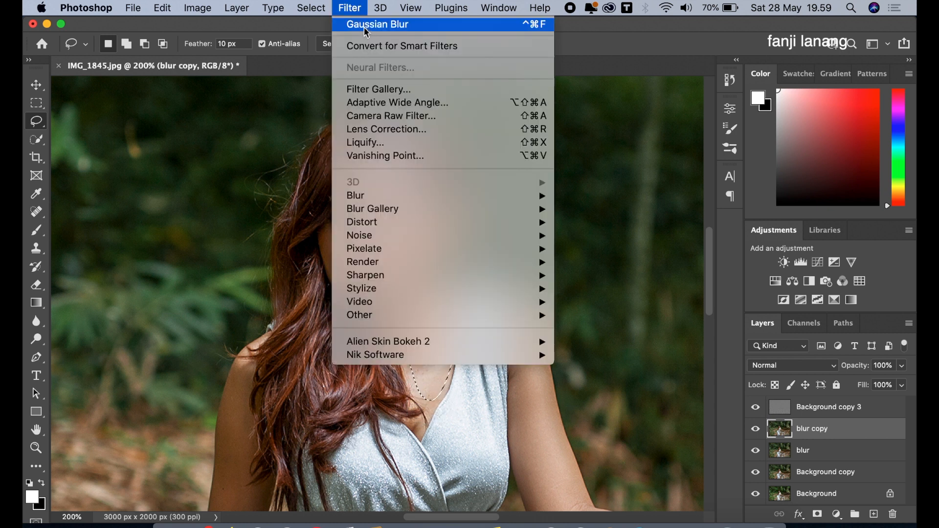
left_click(366, 25)
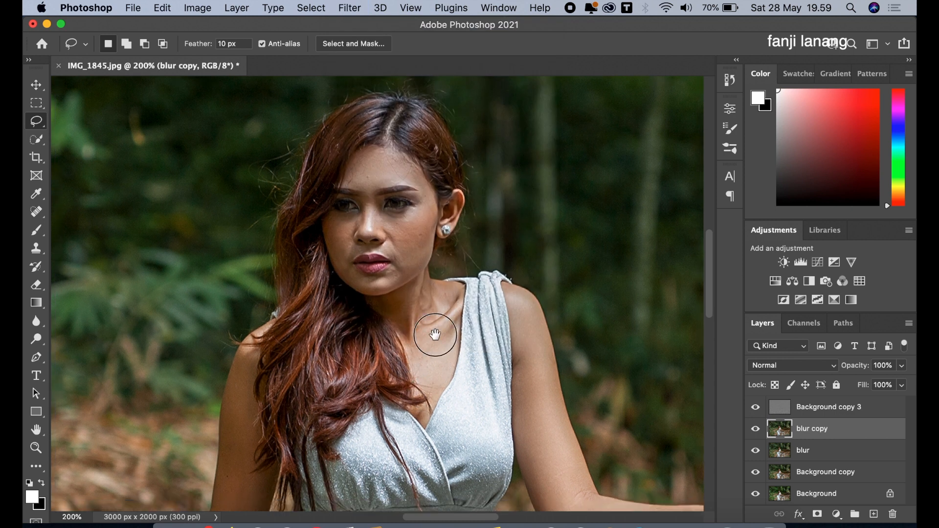
Step: Lasso the skin of the other arm, beside the hair, reapply the last Gaussian Blur, and clear the selection
mouse_move(435, 335)
left_mouse_down()
mouse_move(556, 92)
mouse_move(584, 160)
left_mouse_up()
mouse_move(414, 139)
left_mouse_down()
mouse_move(406, 227)
mouse_move(367, 375)
mouse_move(433, 293)
mouse_move(414, 140)
left_mouse_up()
left_click(350, 8)
left_click(366, 24)
left_click(37, 103)
left_click(282, 168)
Step: Compare the whole photo with and without the smoothed blur copy layer
key("super+minus")
key("super+minus")
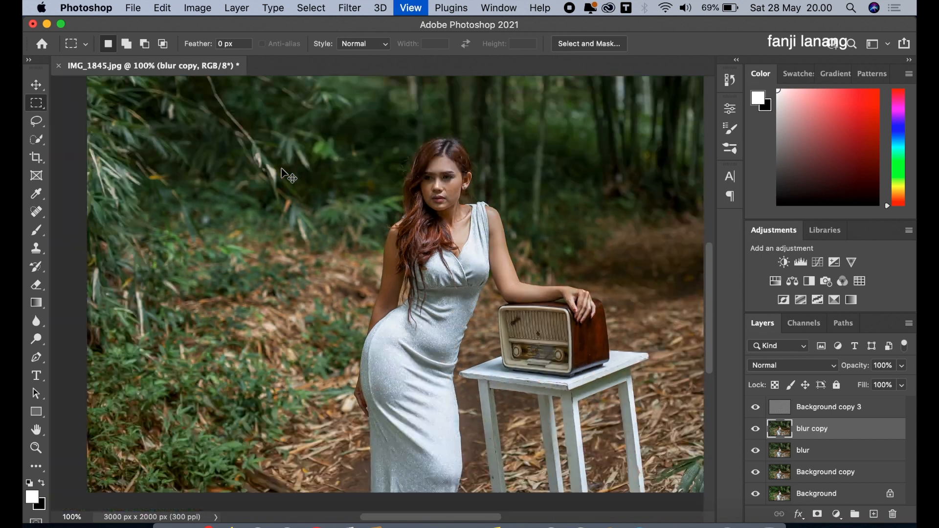
key("super+minus")
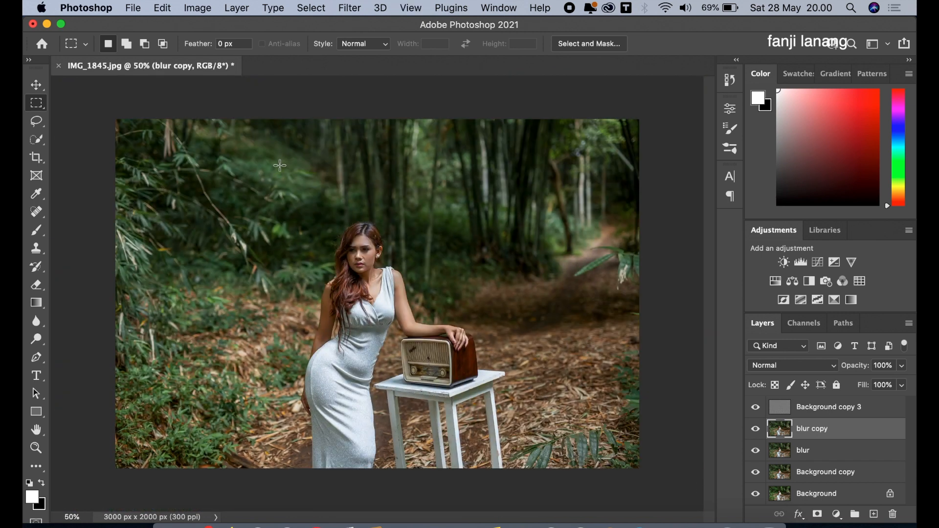
left_click(756, 429)
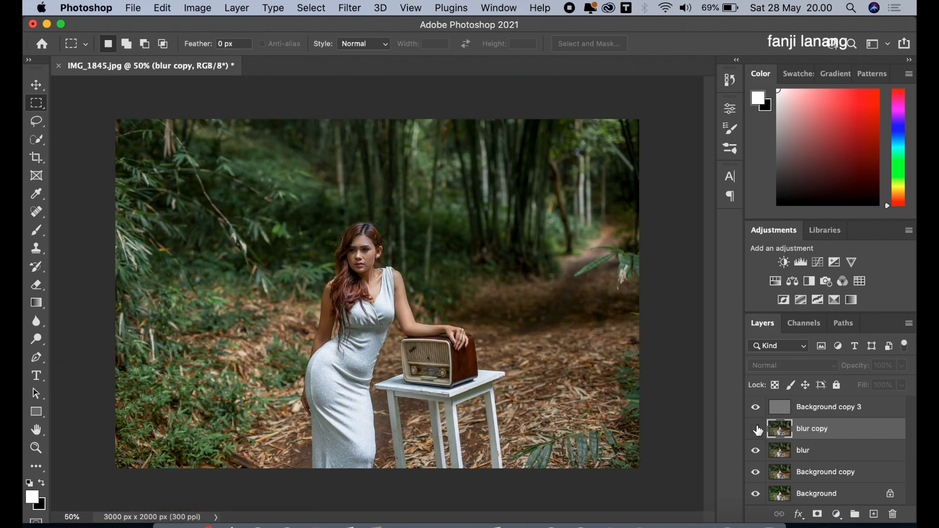
left_click(756, 429)
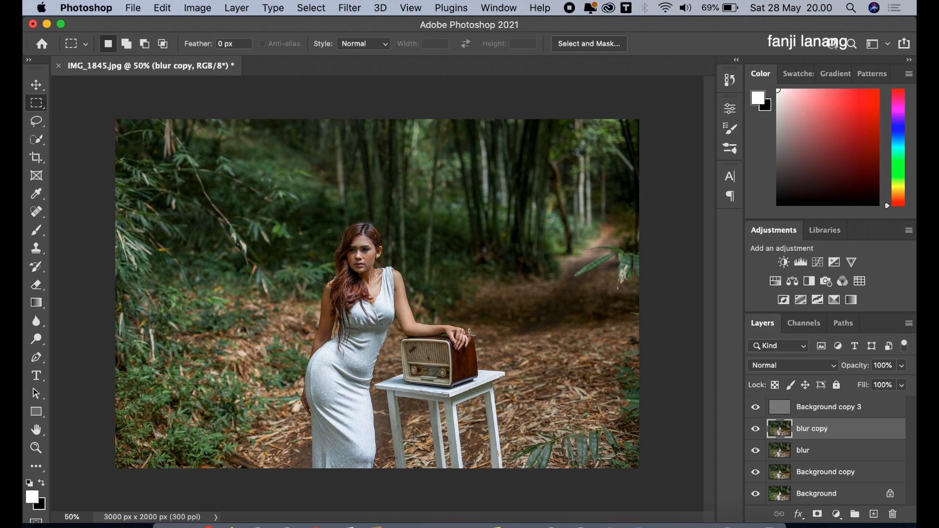
Step: Add a reversed radial Gradient Fill layer above Background copy 3 and reposition its clear centre over the woman
left_click(815, 410)
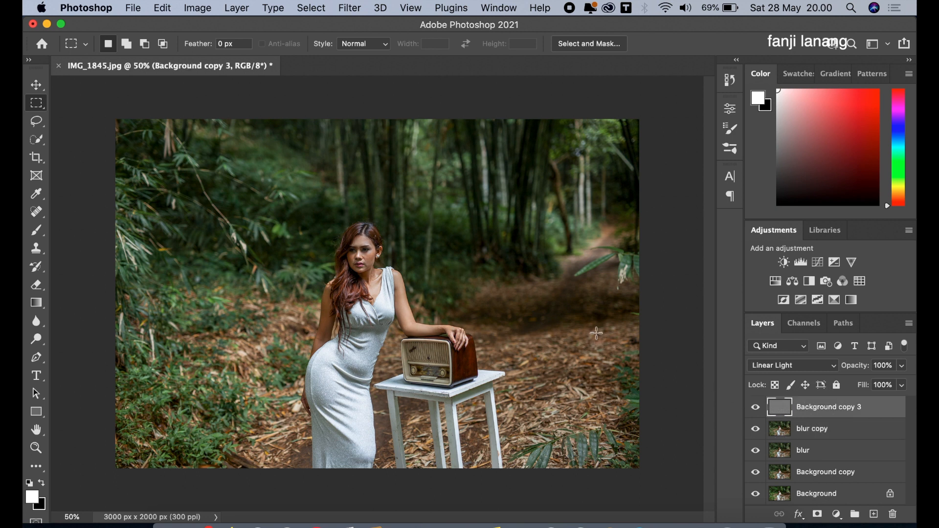
left_click(840, 519)
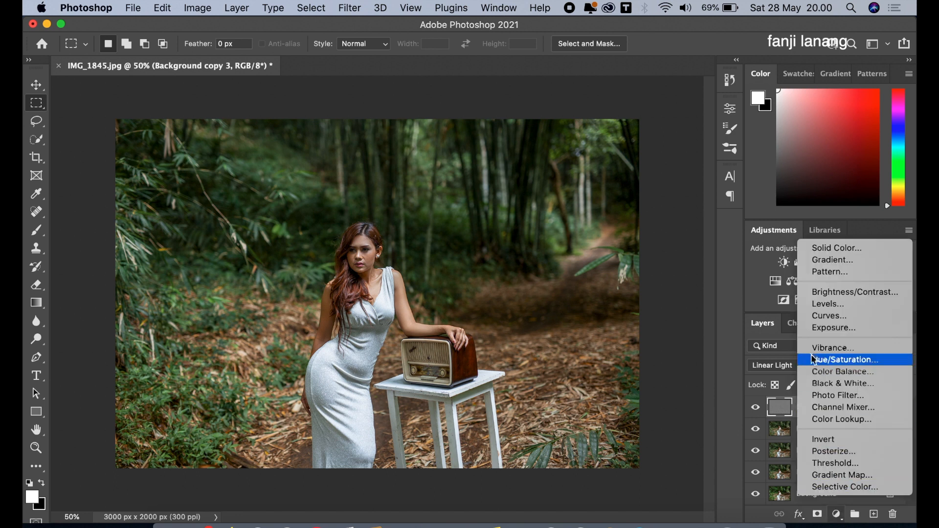
left_click(831, 263)
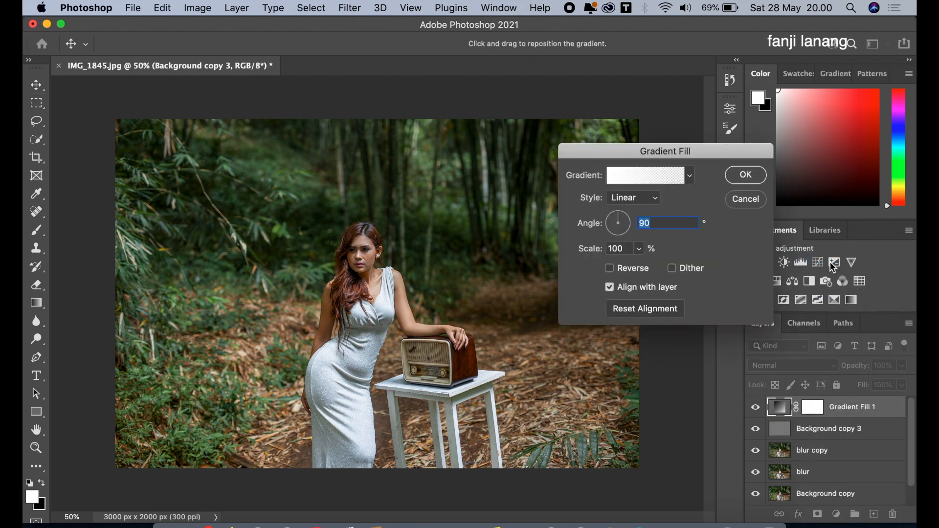
left_click(610, 268)
left_click(633, 198)
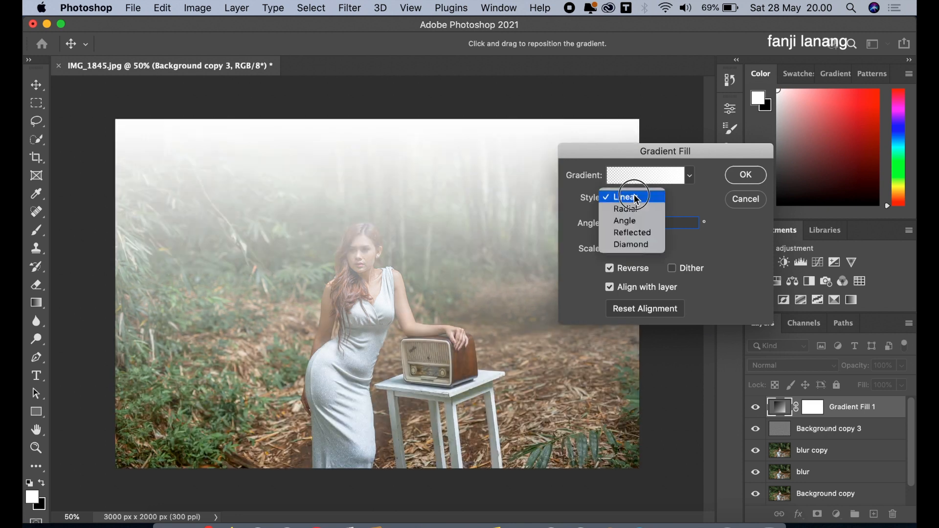
left_click(635, 209)
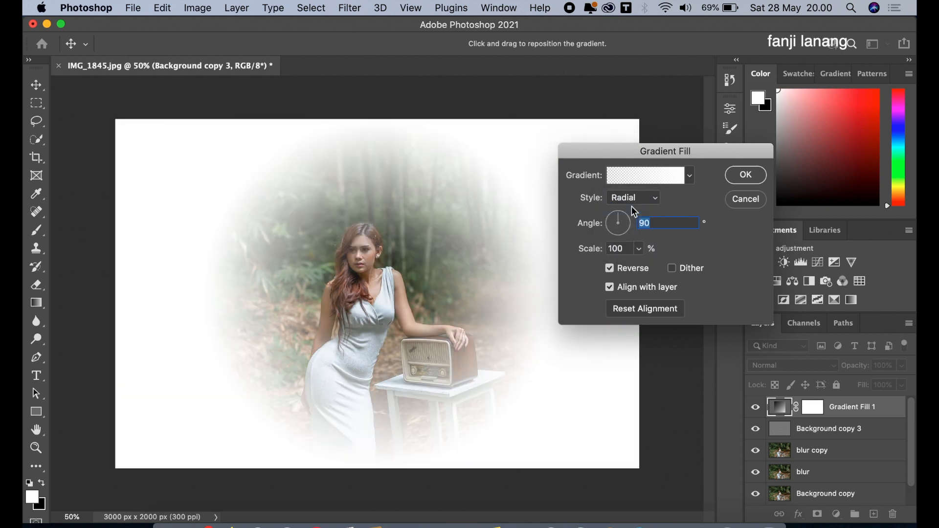
left_click_drag(400, 296, 368, 291)
Step: Switch the gradient fill to the Neutral Density preset and set its angle to 39.62°
left_click(672, 177)
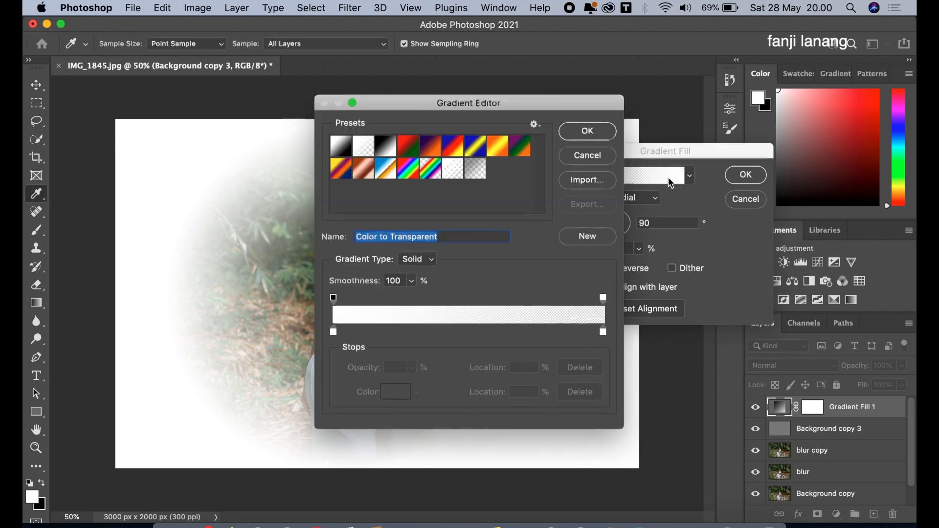
left_click(472, 169)
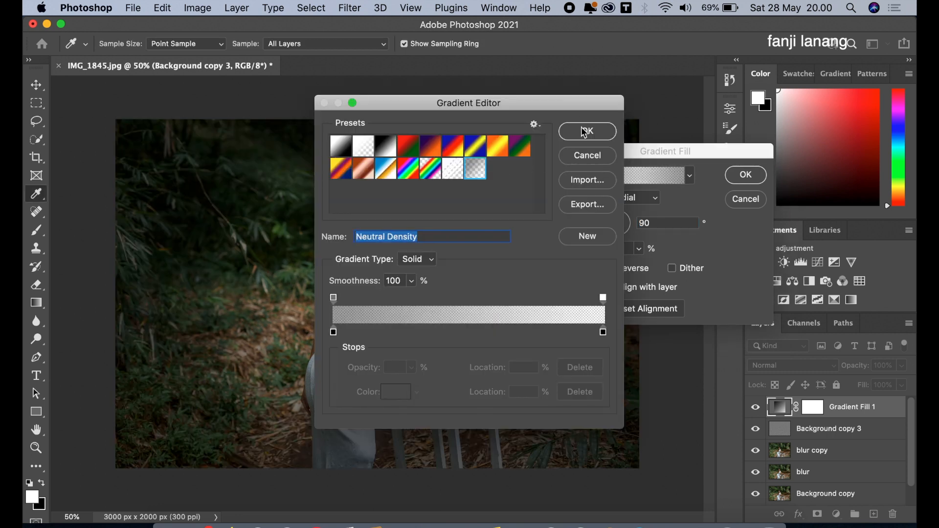
left_click(585, 130)
left_click_drag(627, 215, 630, 212)
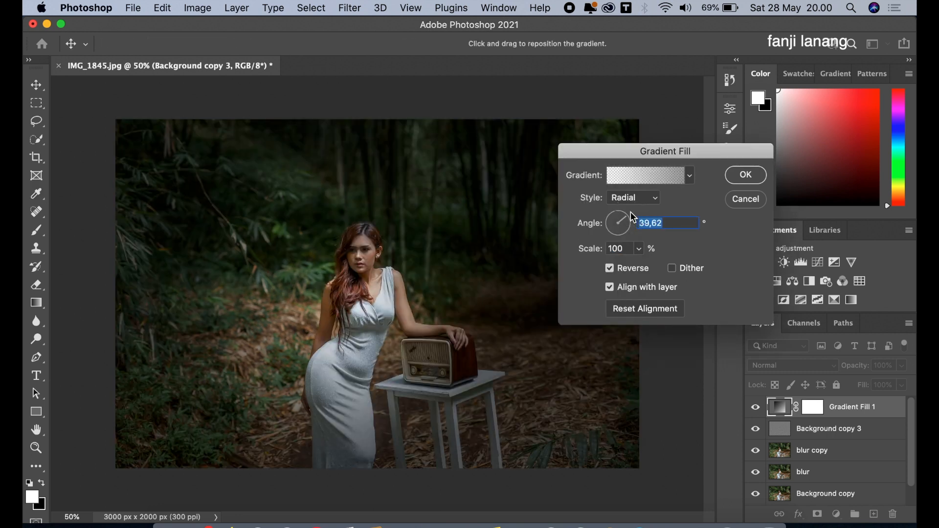
Step: Apply the radial gradient fill at 177% scale and compare the photo with and without it
left_click(639, 250)
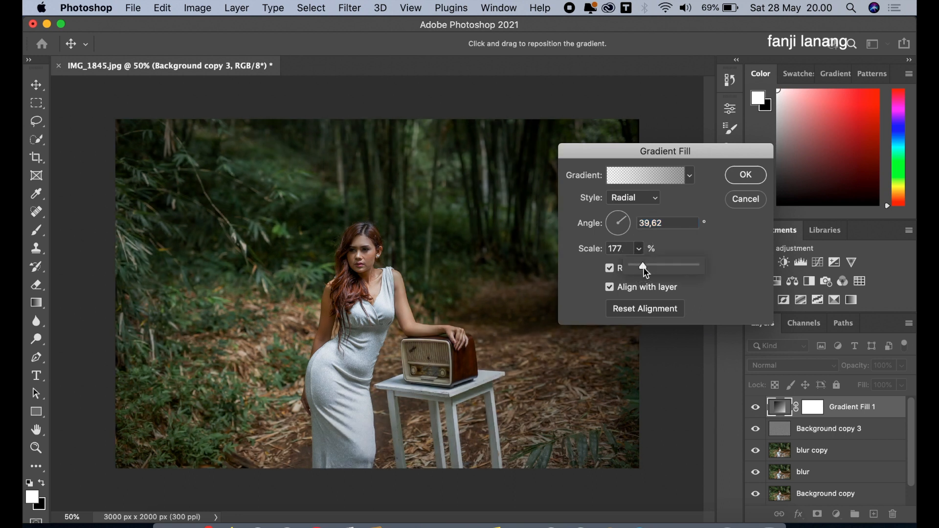
left_click(377, 301)
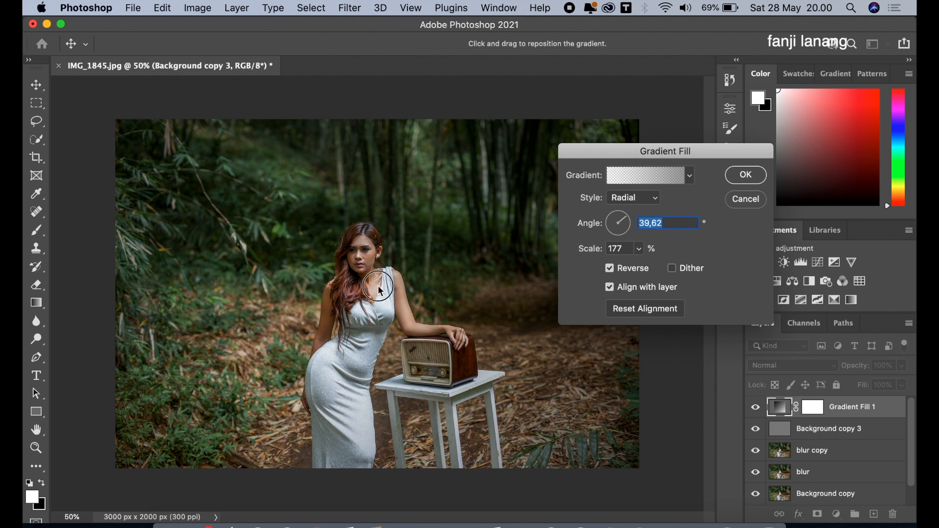
left_click(746, 175)
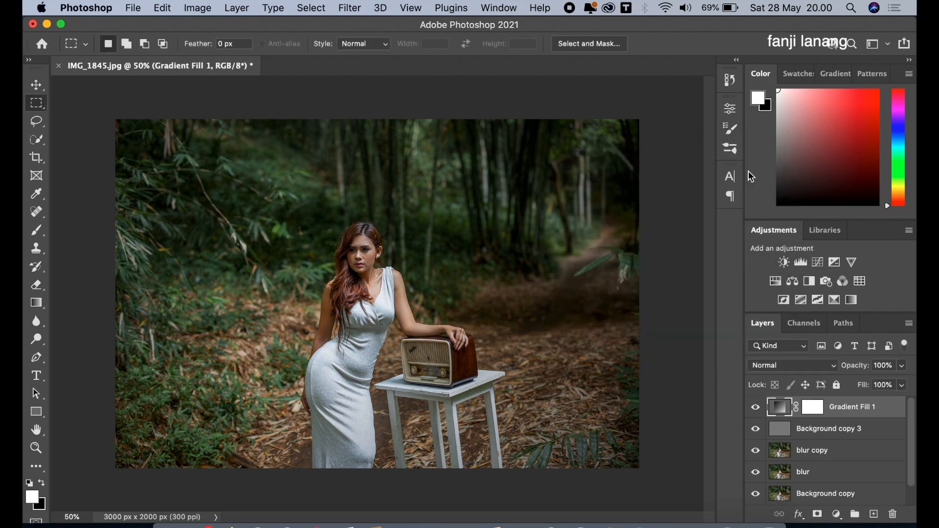
left_click(757, 410)
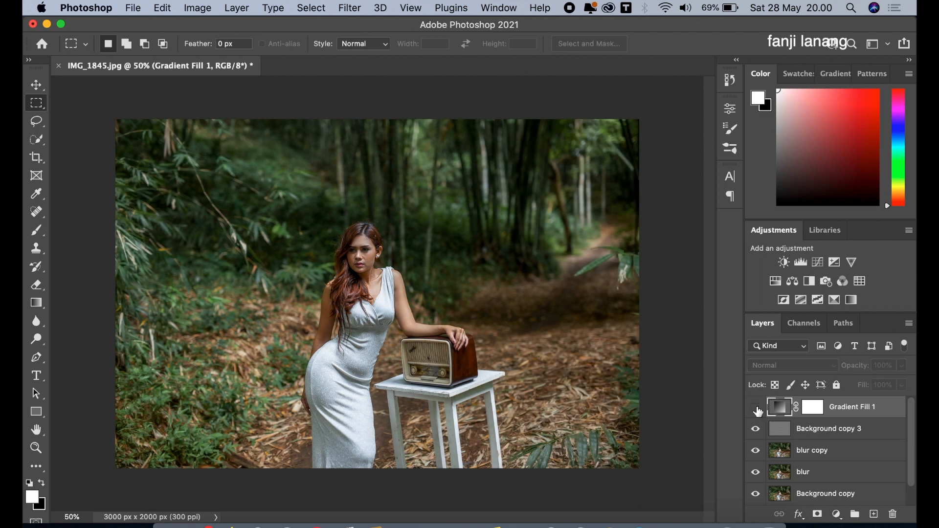
left_click(755, 408)
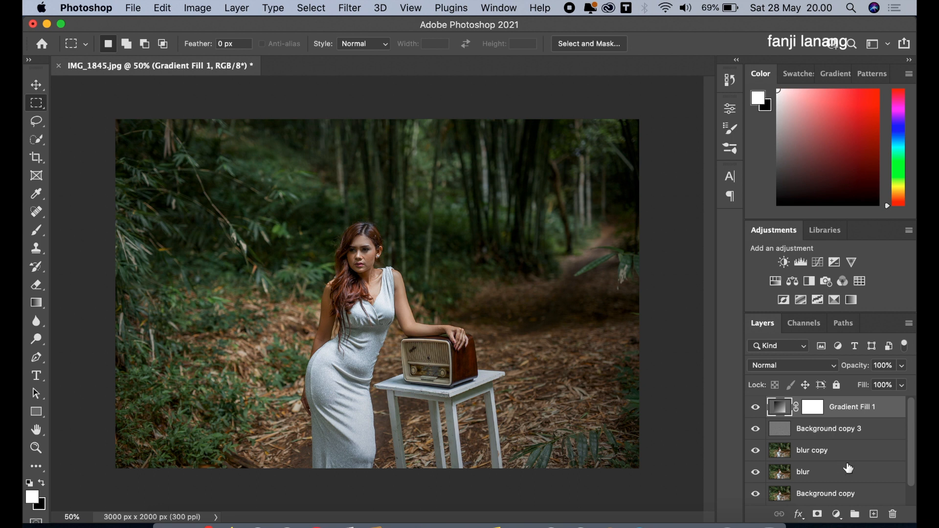
Step: Add an empty layer above Gradient Fill 1 and reduce the white signature brush to 250 px for the photo's lower-left corner
left_click(874, 514)
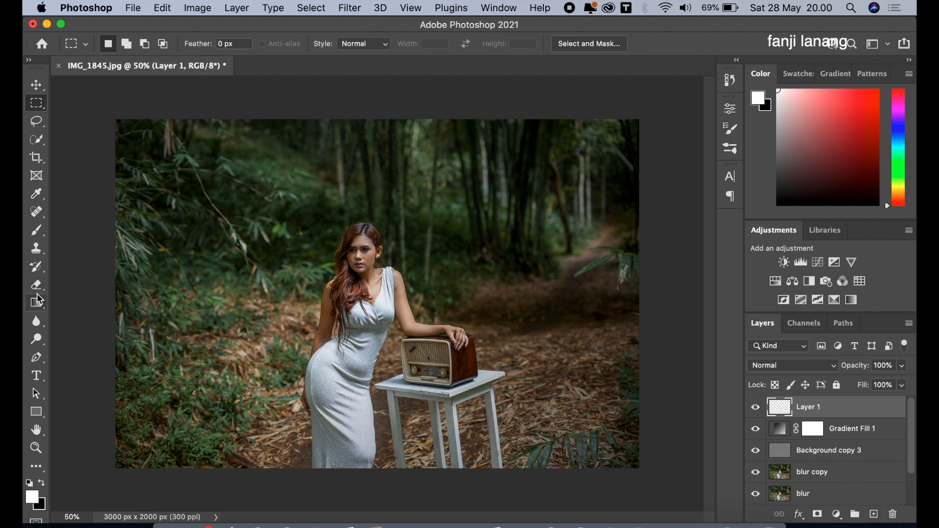
left_click(36, 230)
key("bracketleft")
key("bracketleft")
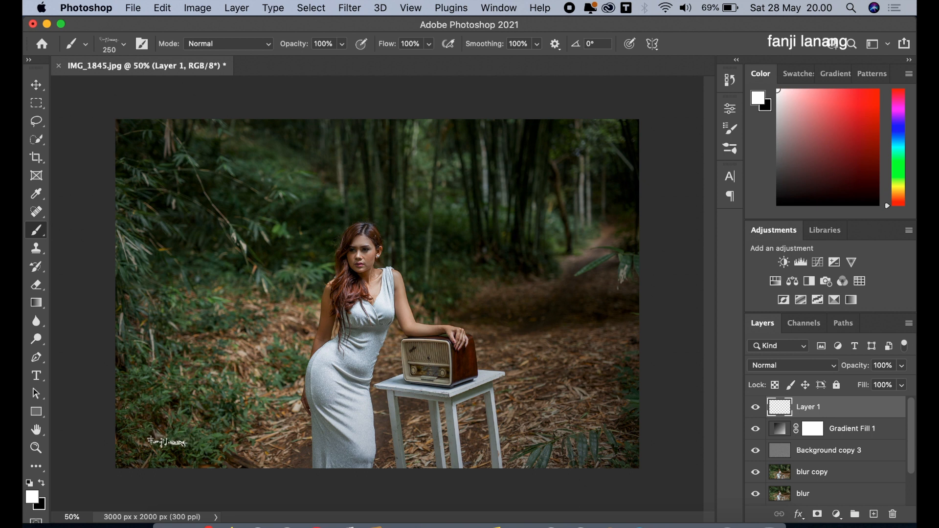